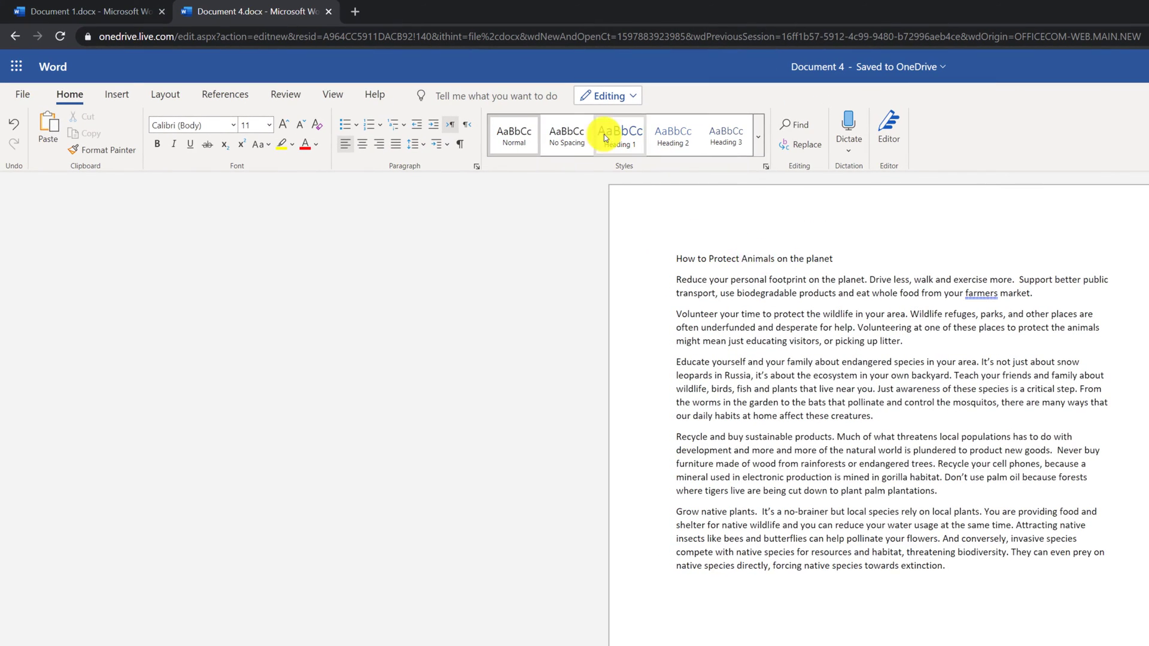
- Apply the Heading 1 style to the title 'How to Protect Animals on the planet'
{"action": "left_click", "coordinate": [391, 86]}
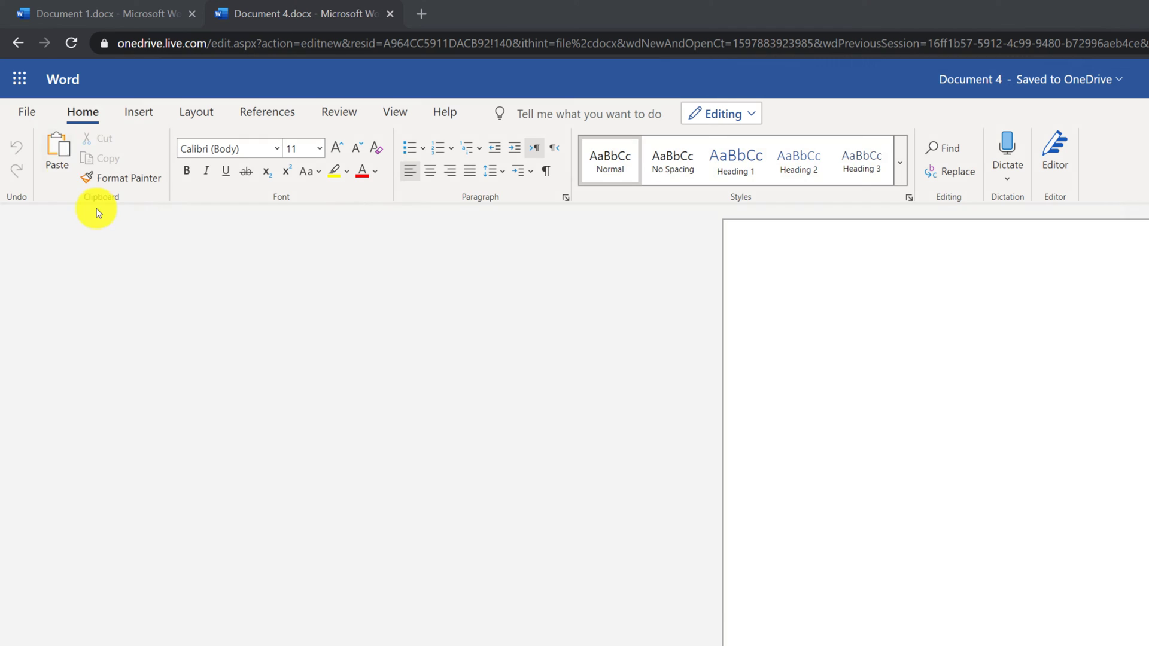
- Style the title as Heading 1 and select the whole first paragraph
{"action": "left_click", "coordinate": [139, 112]}
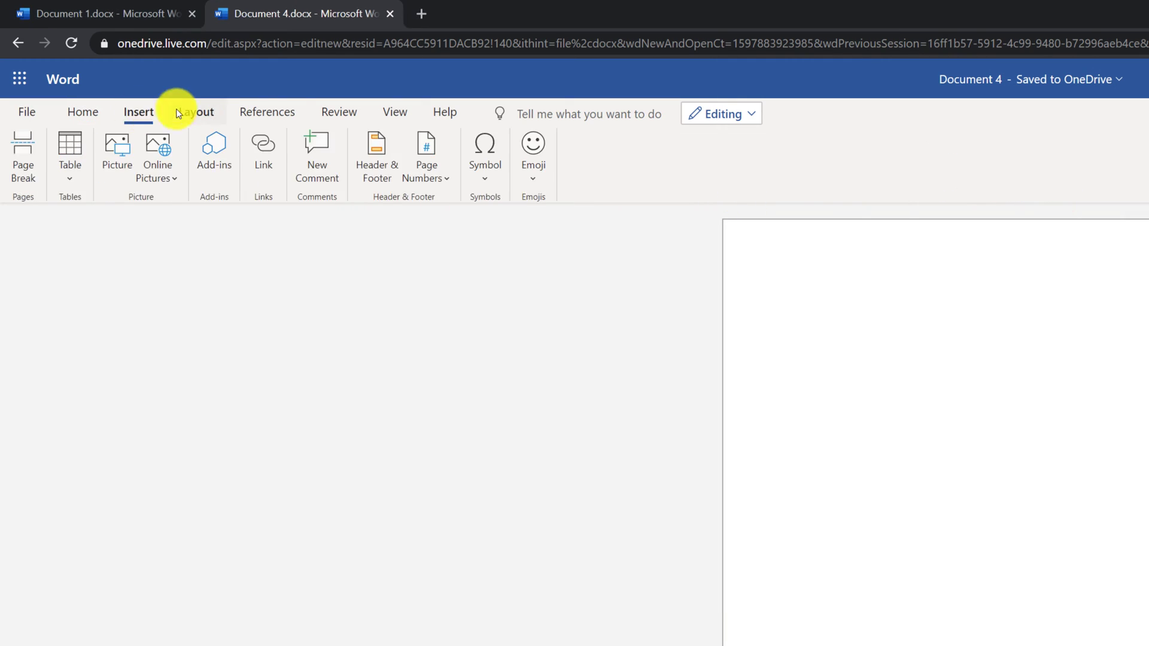
{"action": "left_click", "coordinate": [82, 112]}
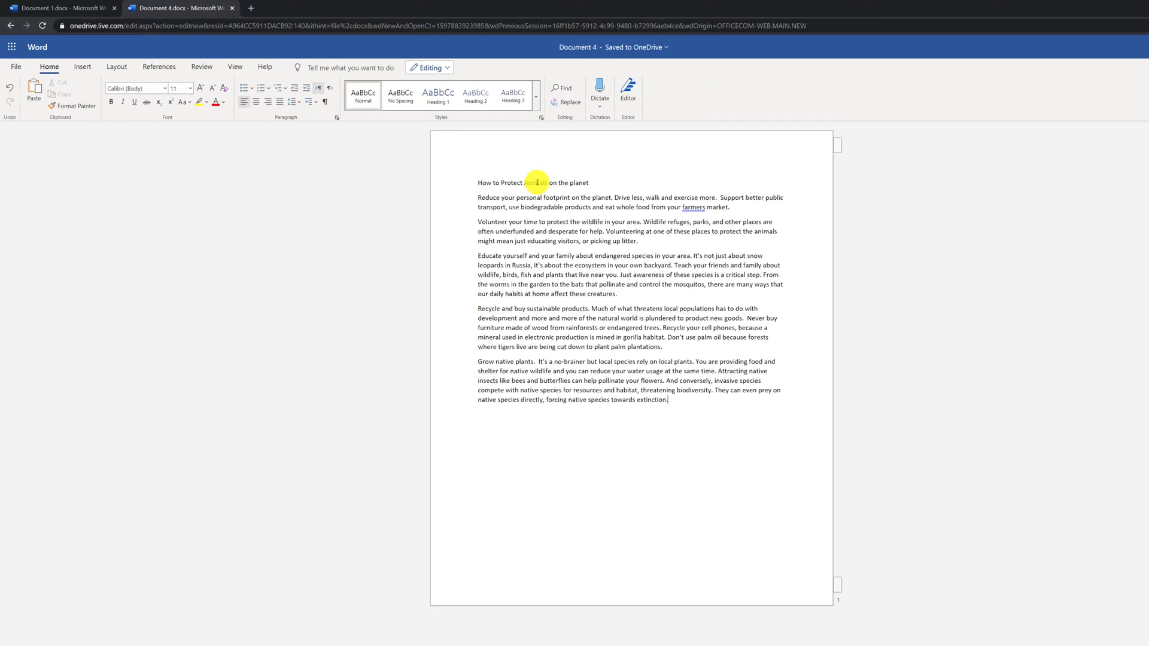
{"action": "left_click", "coordinate": [465, 167]}
{"action": "left_click", "coordinate": [399, 87]}
{"action": "left_click_drag", "start_coordinate": [528, 187], "coordinate": [436, 187]}
{"action": "triple_click", "coordinate": [678, 290]}
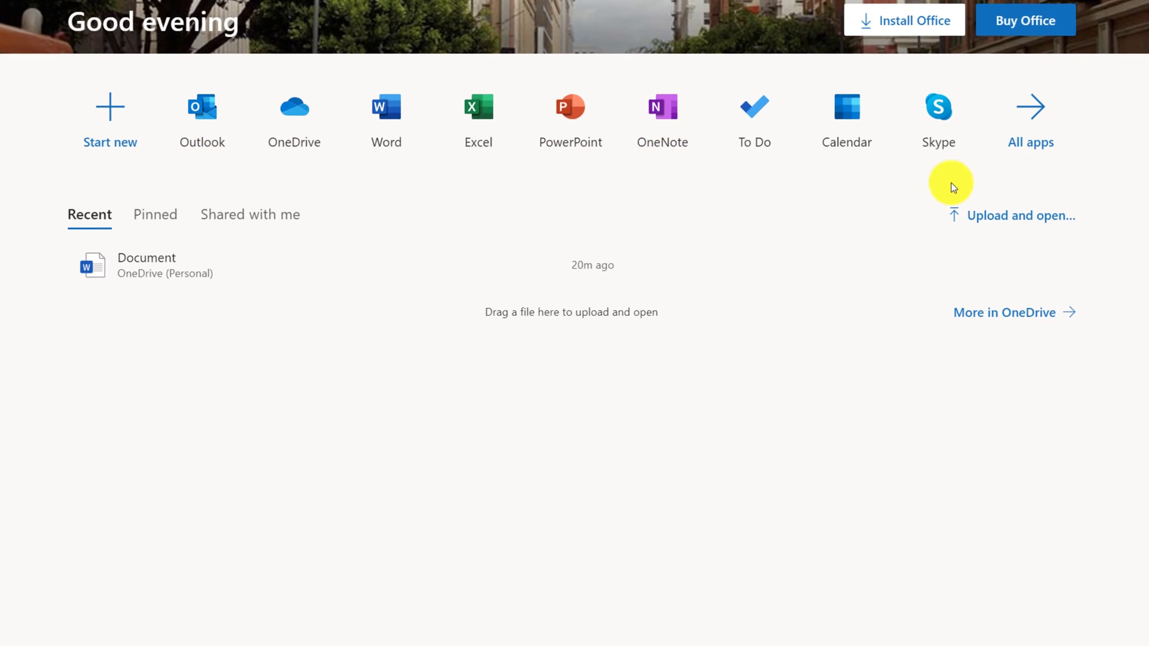
- Open the All apps page and read the descriptions of the Microsoft 365 app tiles
{"action": "left_click", "coordinate": [1027, 128]}
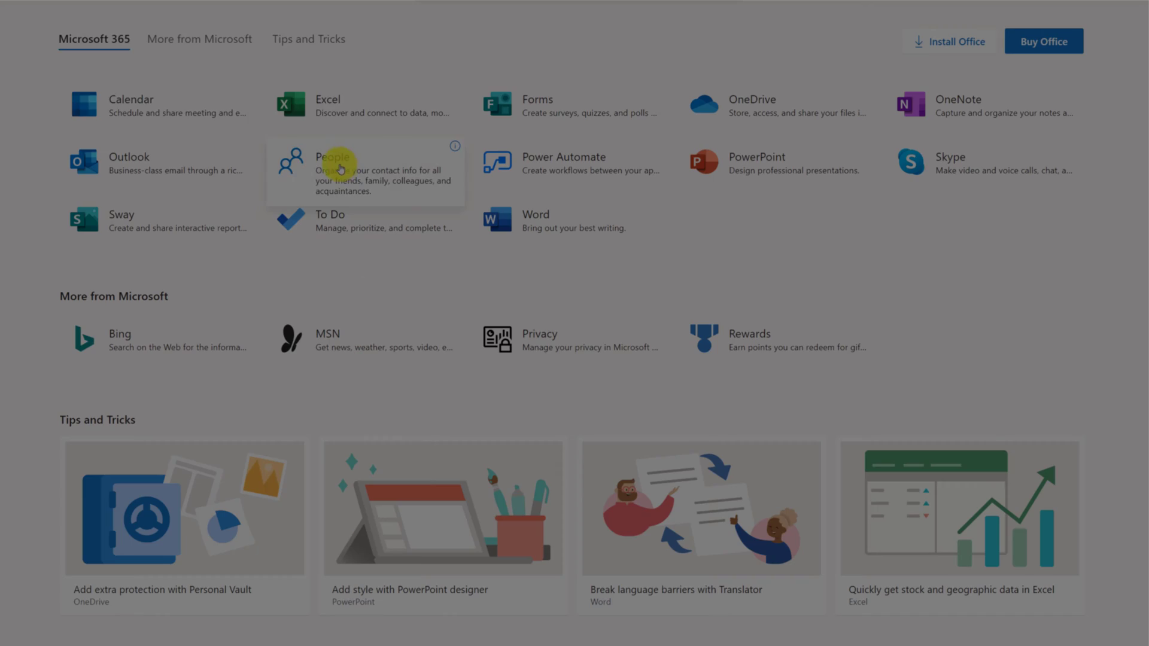
{"action": "mouse_move", "coordinate": [333, 120]}
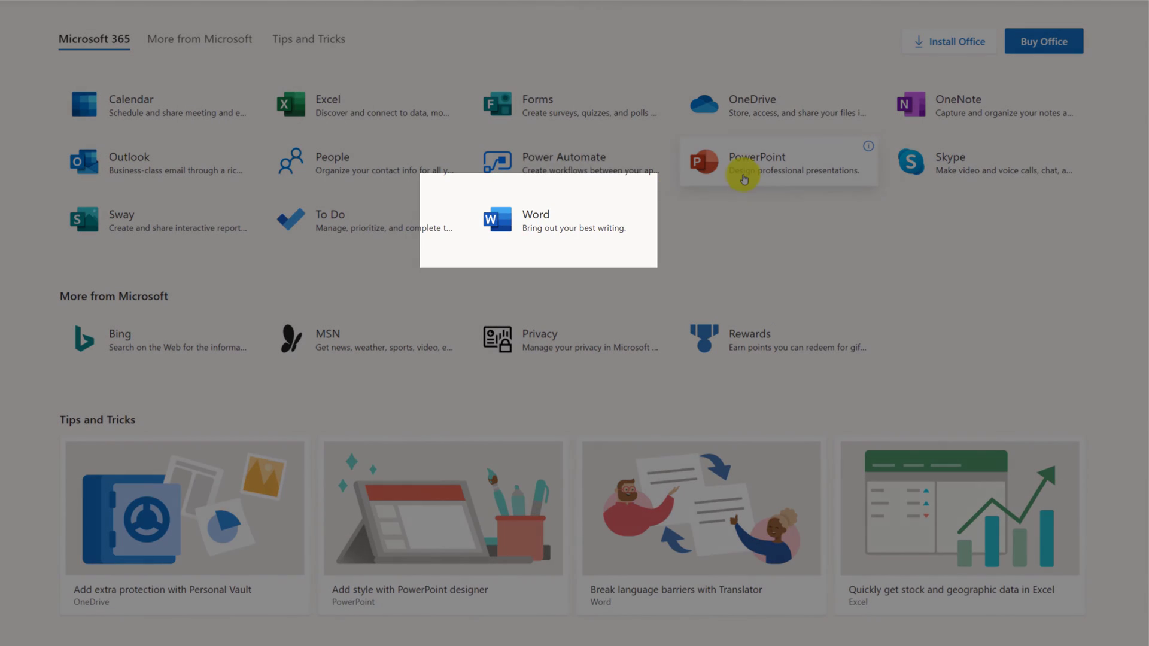
{"action": "mouse_move", "coordinate": [280, 139]}
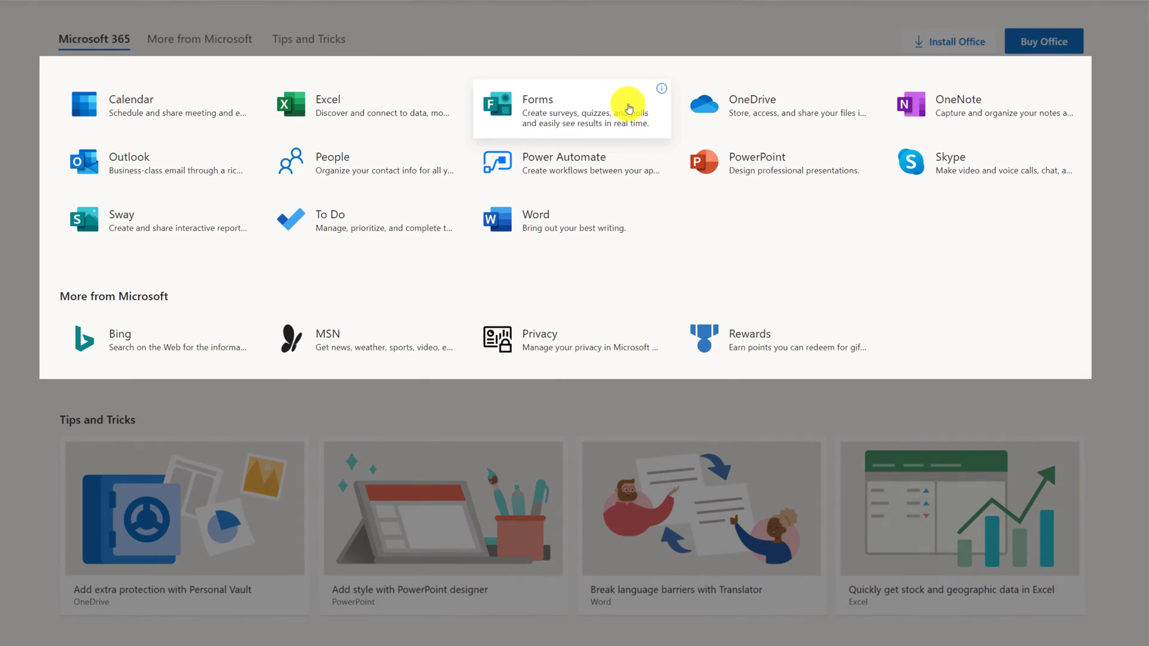
{"action": "mouse_move", "coordinate": [772, 120]}
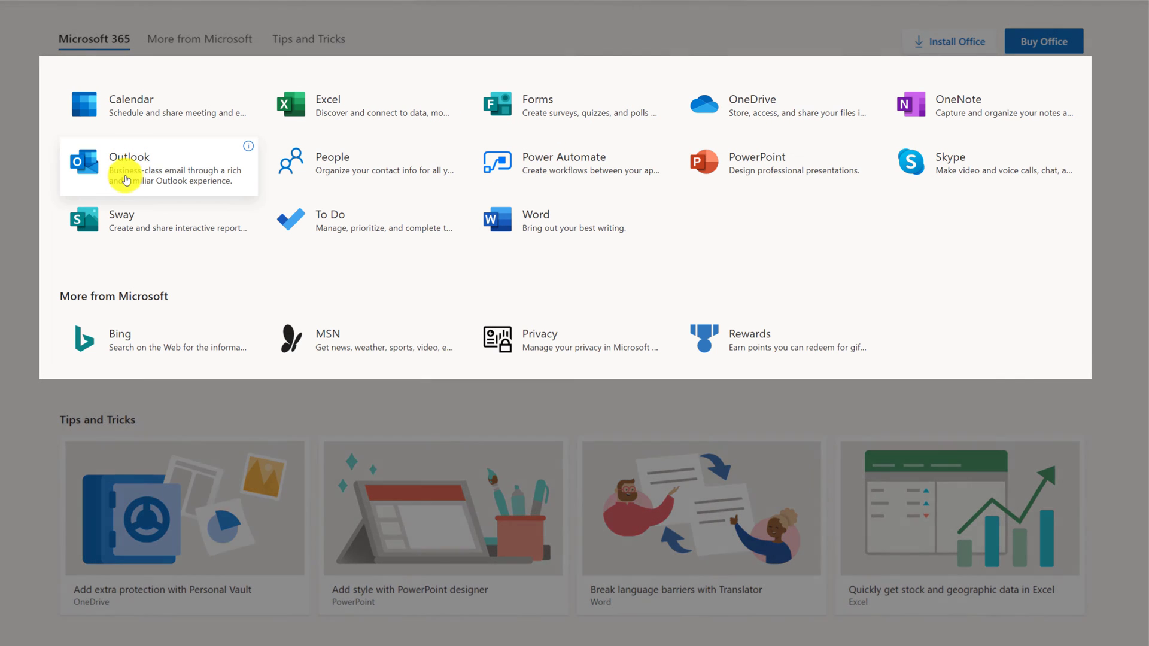
{"action": "mouse_move", "coordinate": [362, 176]}
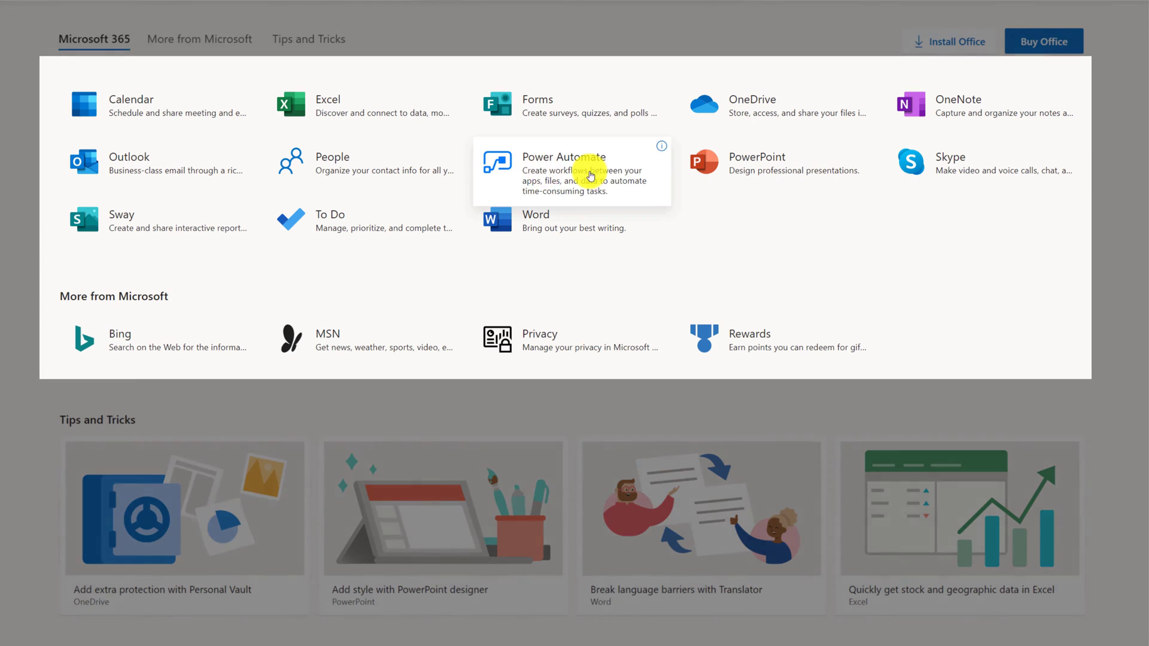
{"action": "mouse_move", "coordinate": [915, 176]}
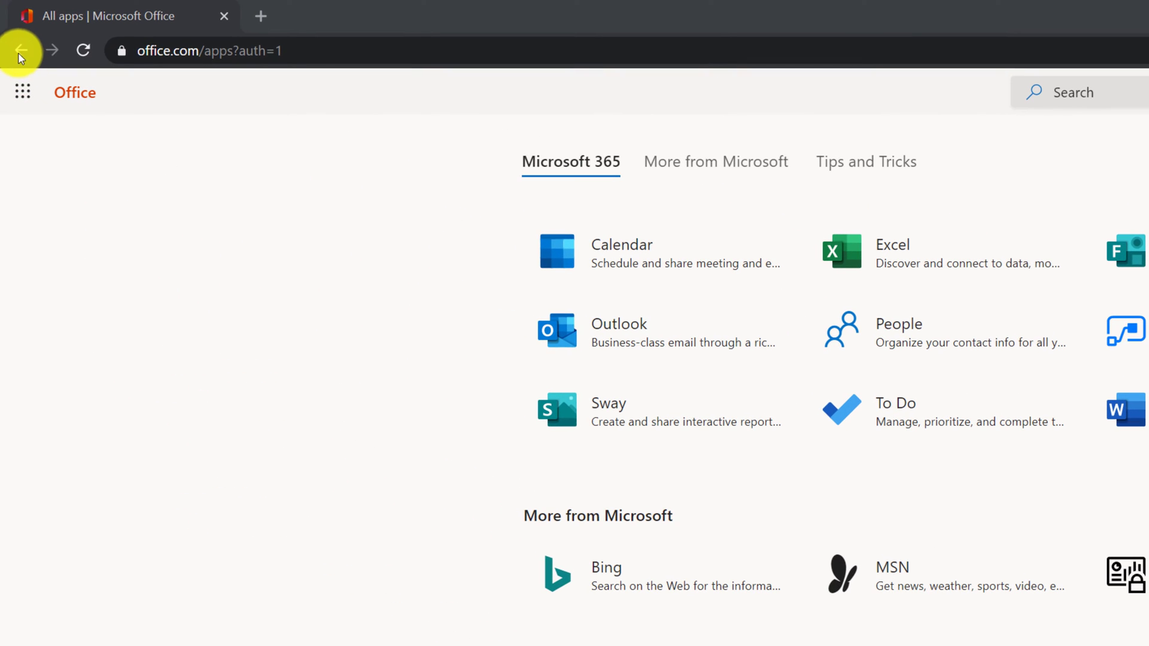
- Return to the Office home page, then expand the app launcher panel to list all apps
{"action": "left_click", "coordinate": [20, 53]}
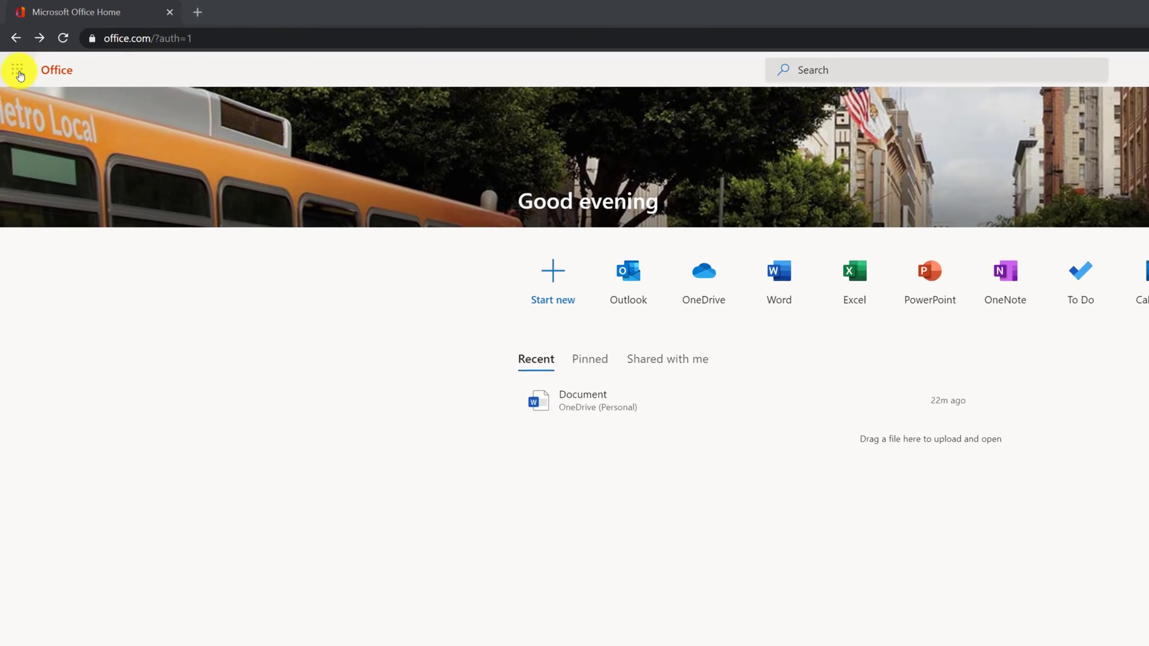
{"action": "left_click", "coordinate": [20, 76]}
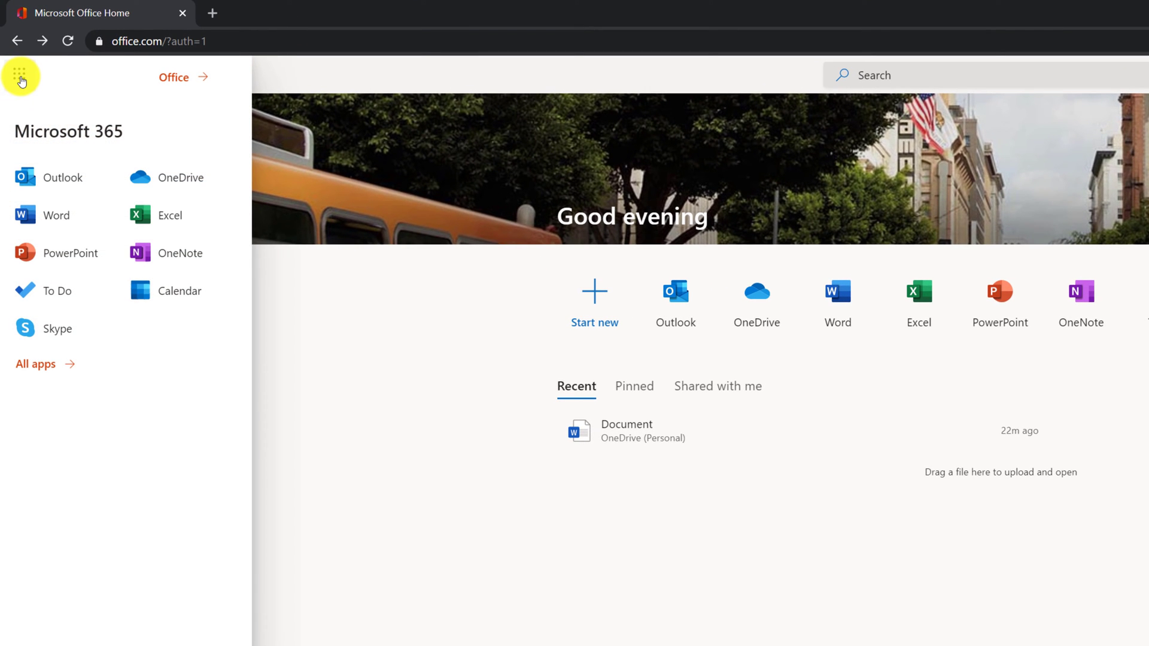
{"action": "left_click", "coordinate": [20, 79]}
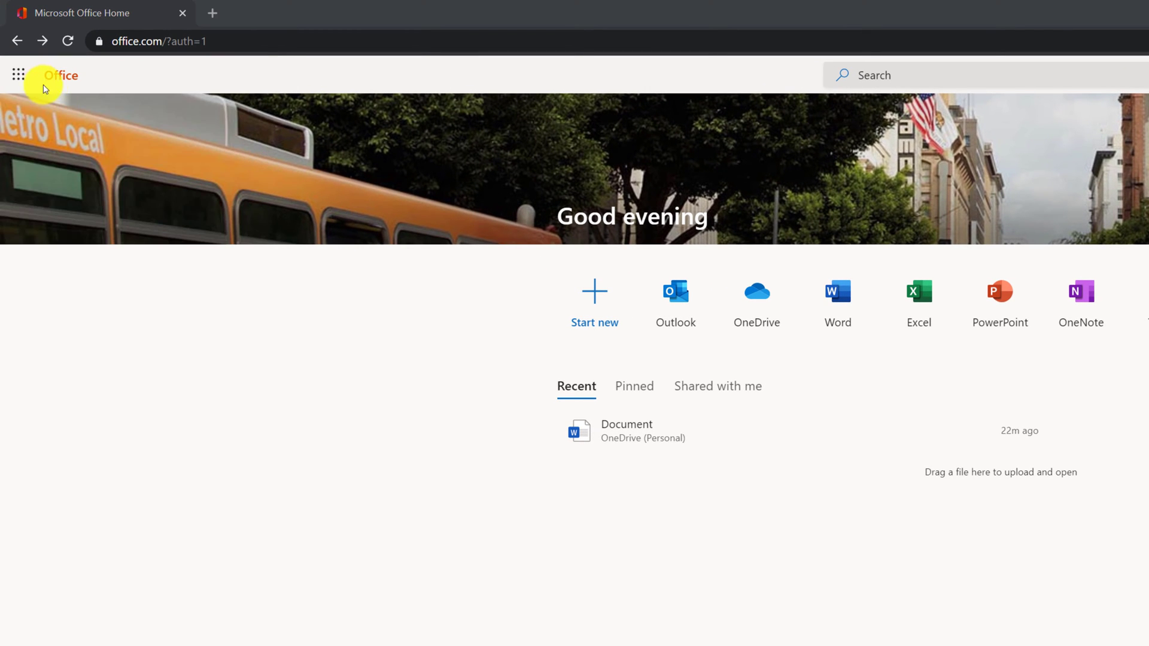
{"action": "left_click", "coordinate": [21, 77]}
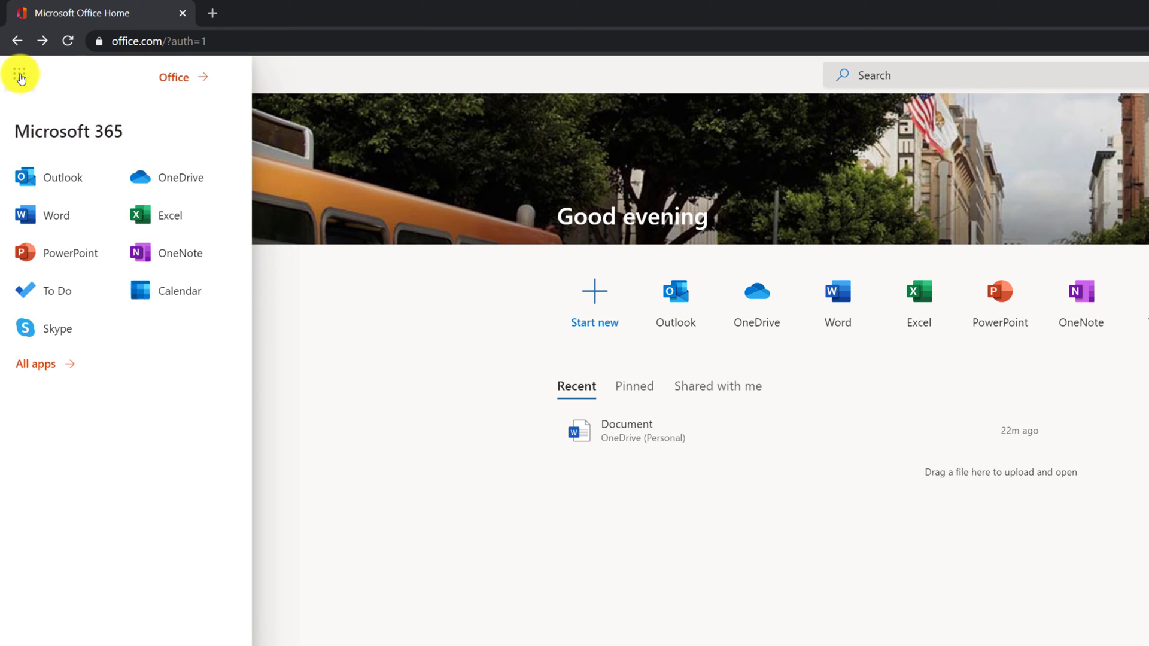
{"action": "left_click", "coordinate": [36, 365]}
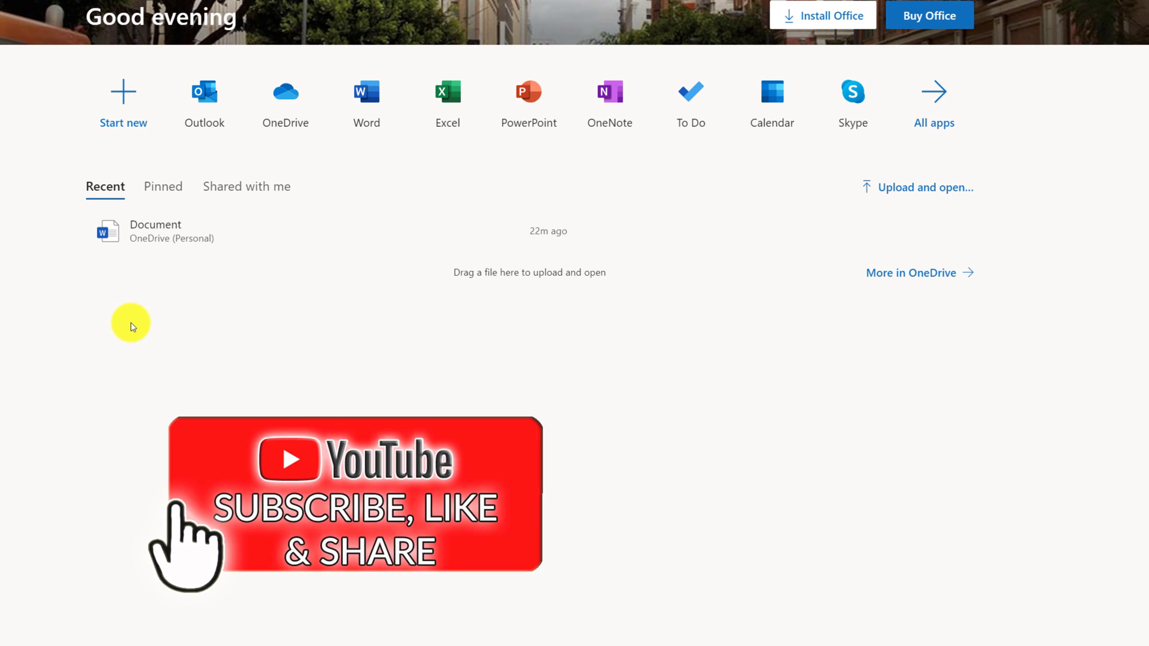
{"action": "left_click", "coordinate": [160, 186]}
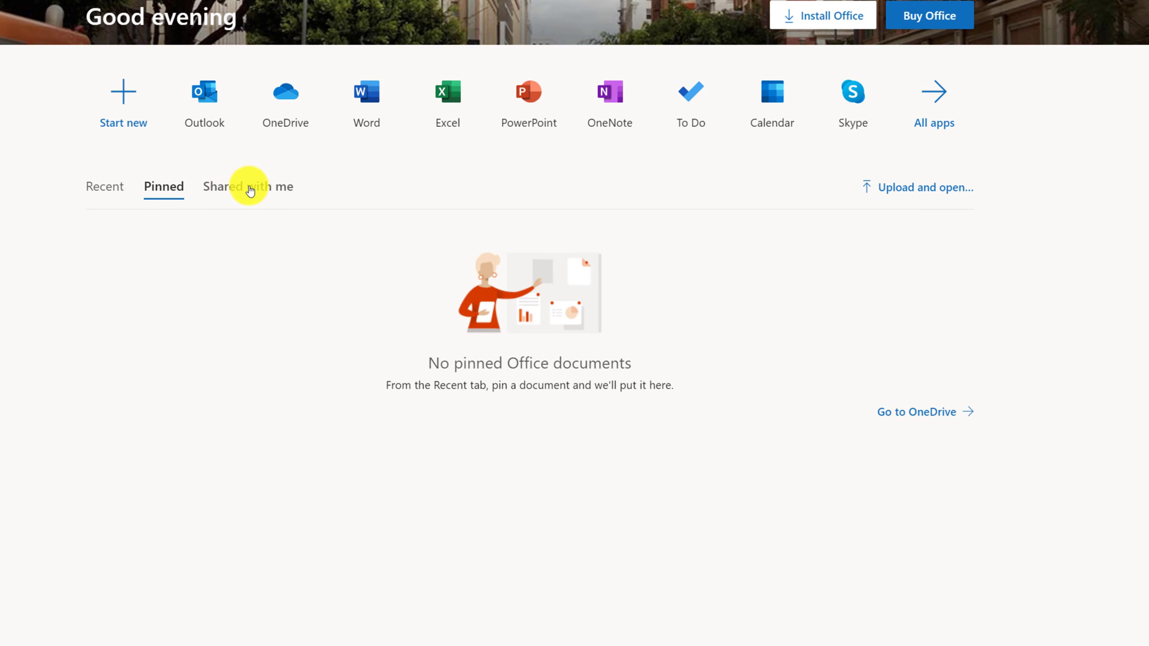
{"action": "left_click", "coordinate": [250, 190]}
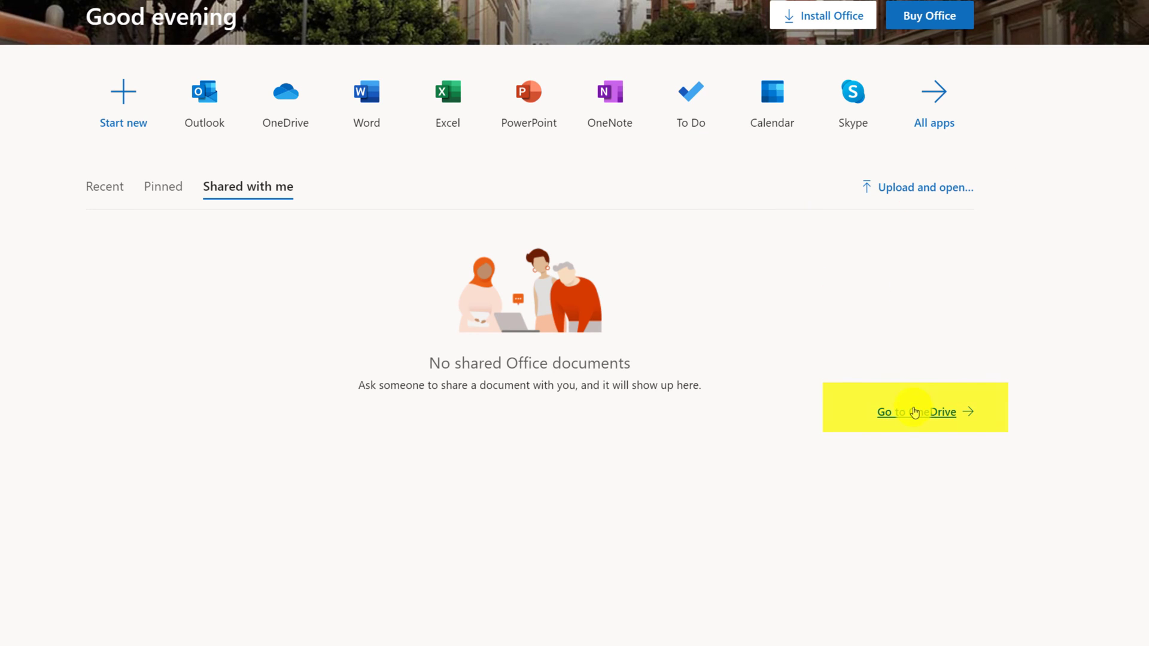
{"action": "left_click", "coordinate": [916, 413]}
{"action": "left_click", "coordinate": [105, 186]}
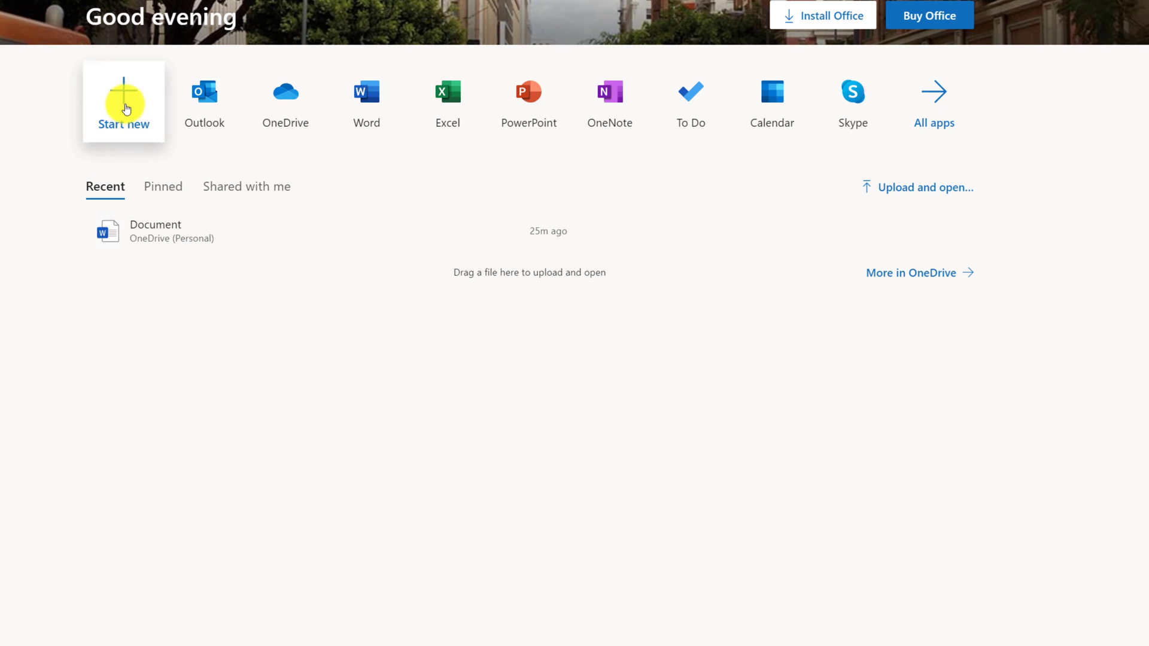
{"action": "left_click", "coordinate": [123, 105]}
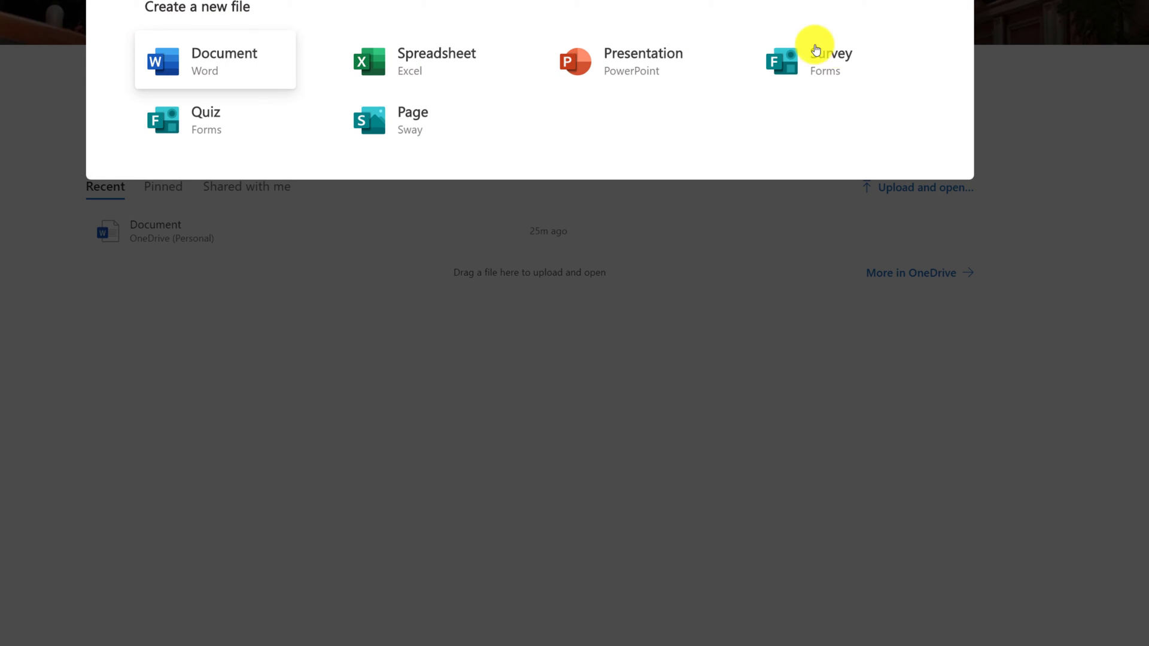
{"action": "left_click", "coordinate": [383, 300]}
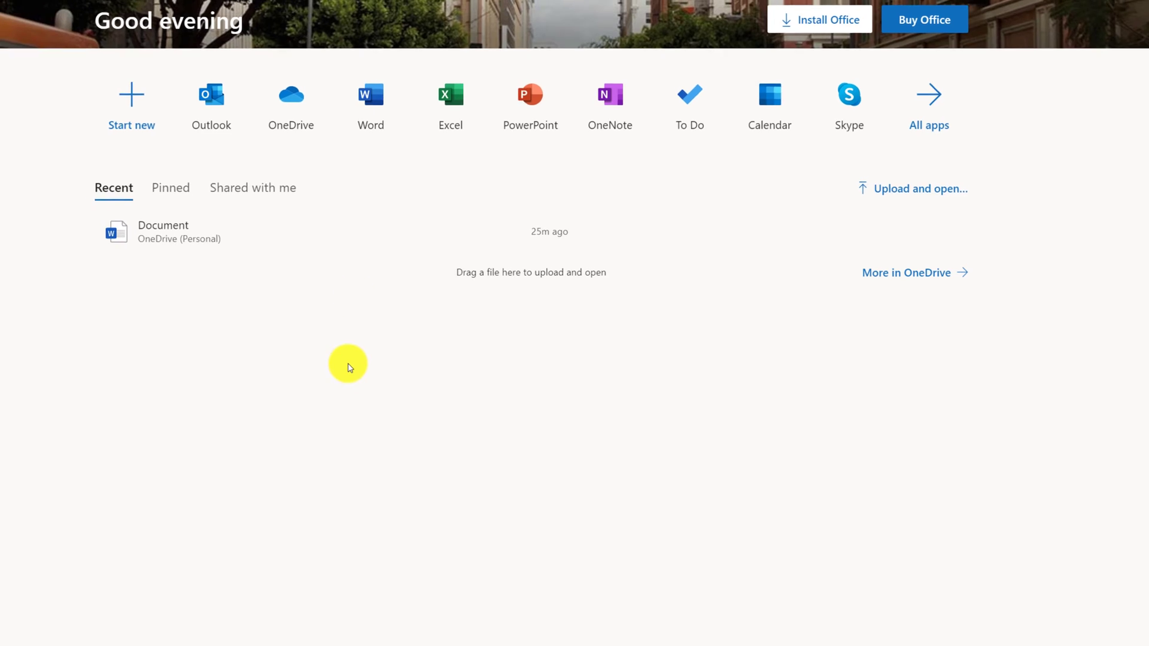
{"action": "left_click", "coordinate": [369, 94]}
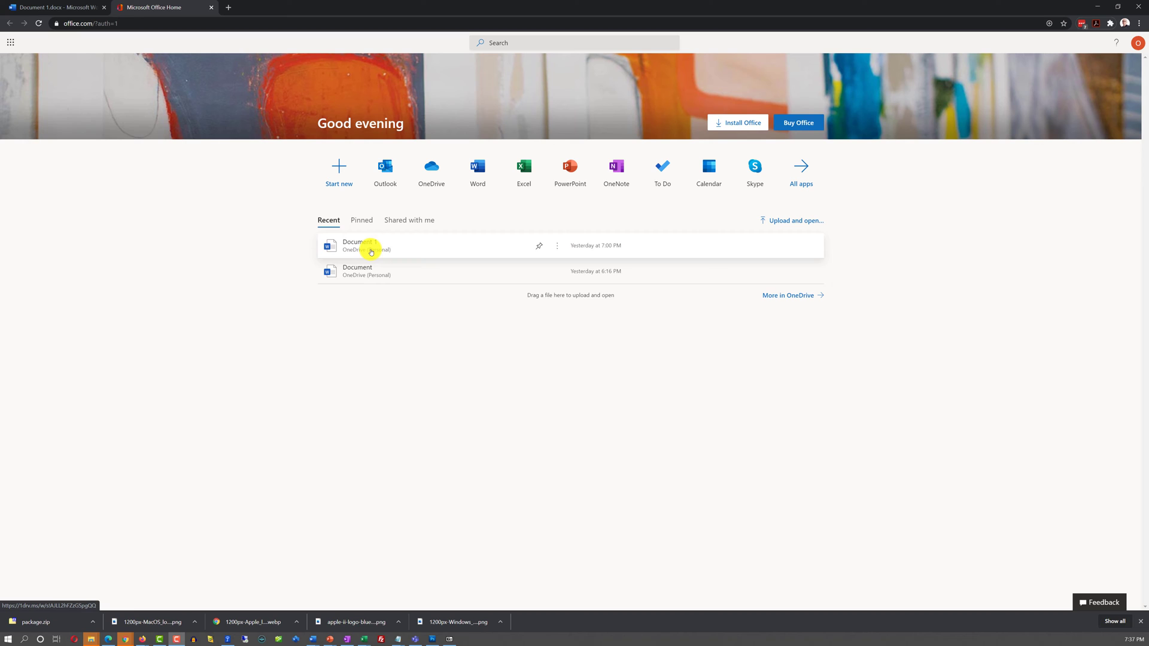
- Create two new blank Word documents, going back to the start page after each
{"action": "left_click", "coordinate": [342, 175]}
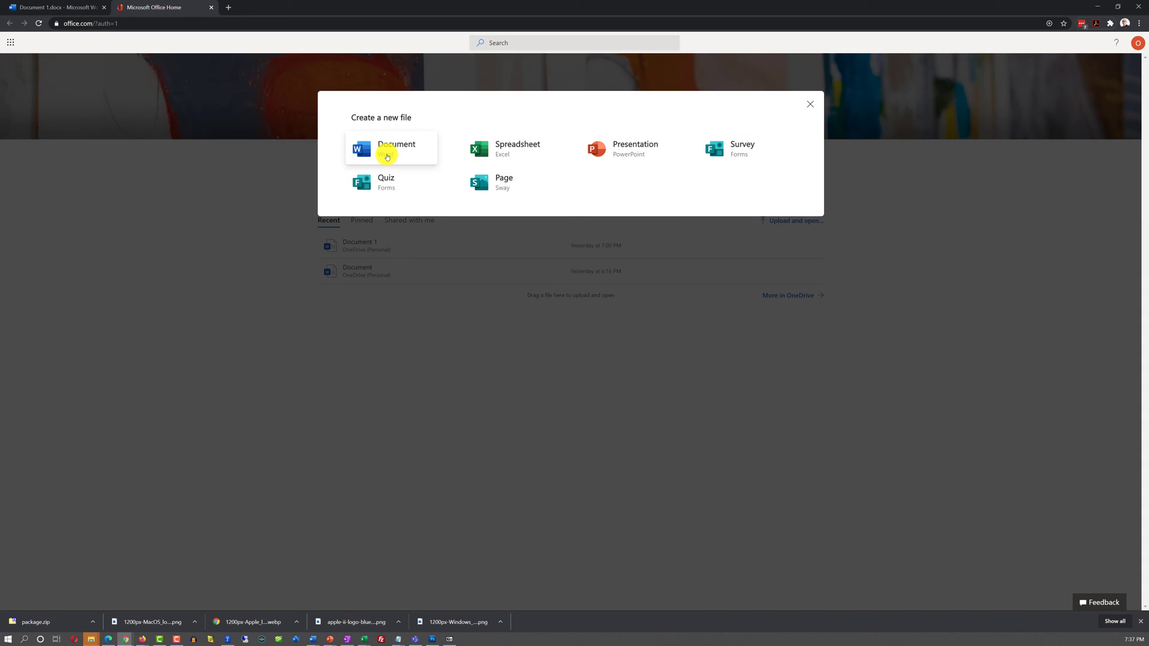
{"action": "left_click", "coordinate": [393, 151]}
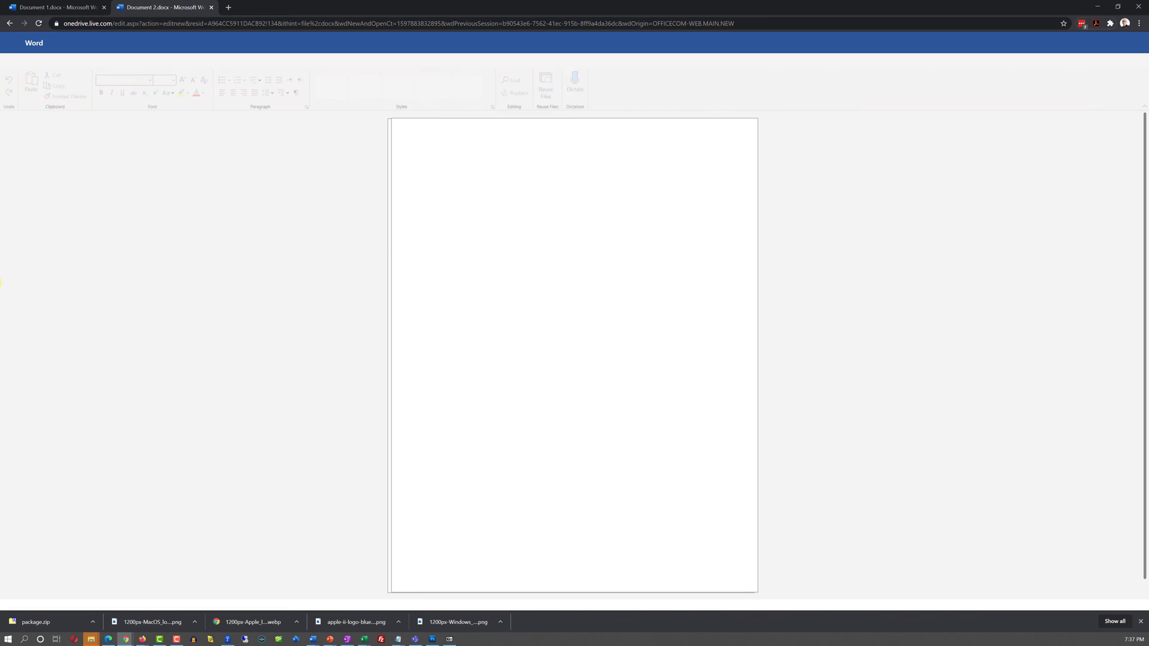
{"action": "left_click", "coordinate": [9, 23]}
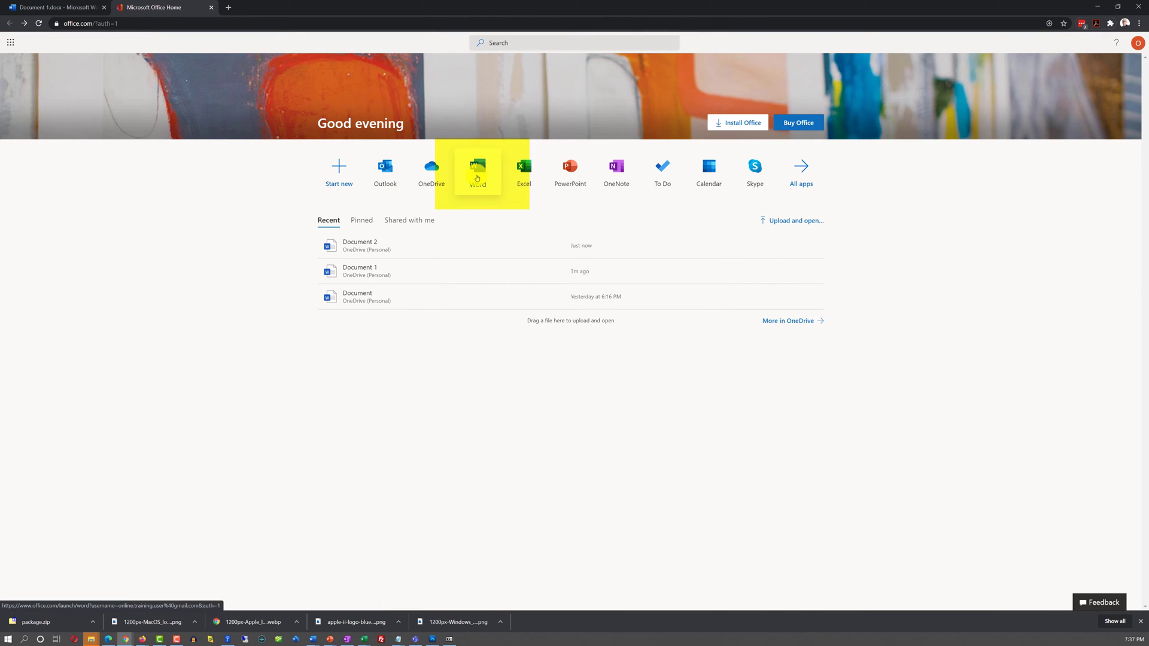
{"action": "left_click", "coordinate": [479, 178]}
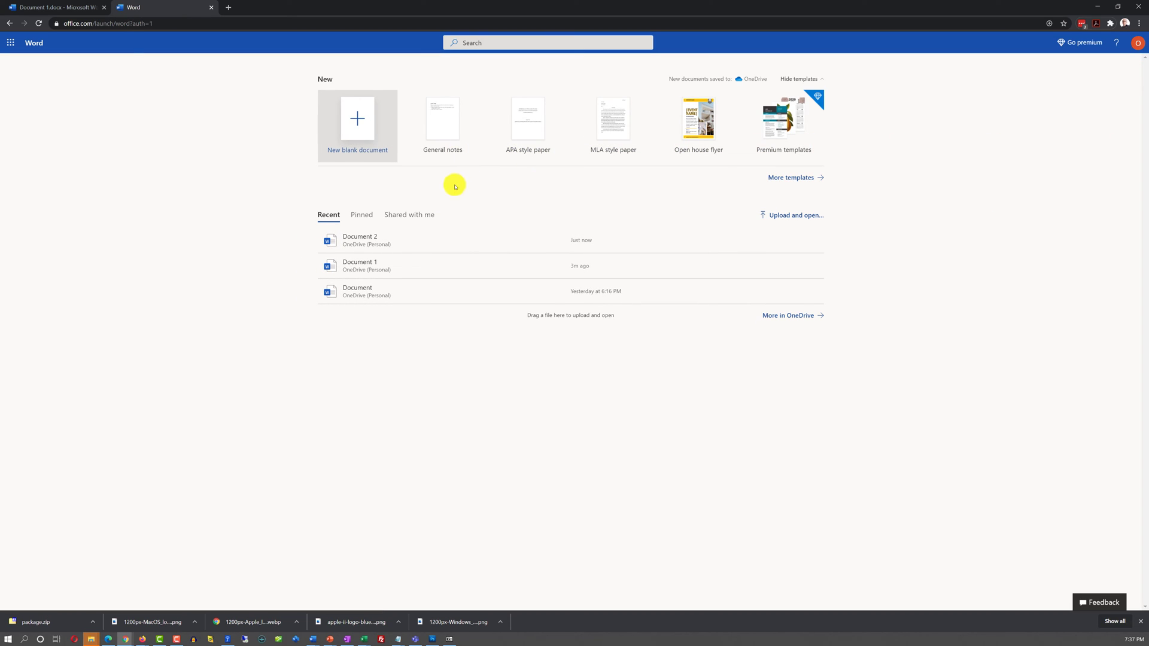
{"action": "left_click", "coordinate": [359, 134]}
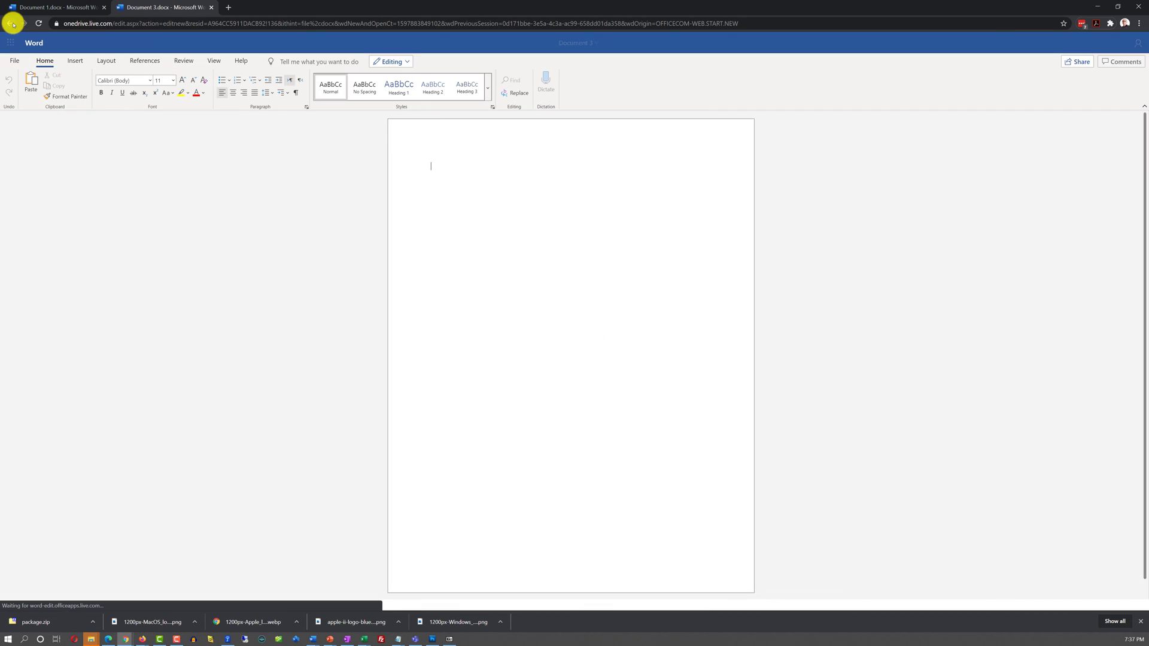
{"action": "left_click", "coordinate": [9, 23]}
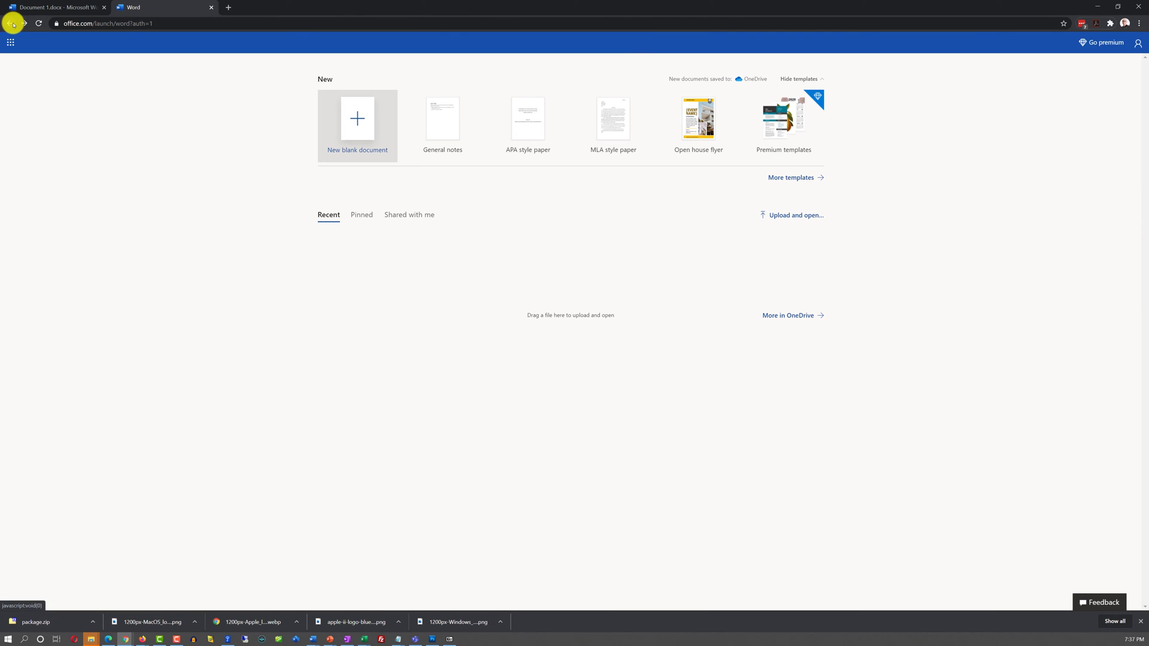
- Upload and open Lab - Help Desk Tickets.docx from OneDrive's Practice Labs folder, then return to Office home
{"action": "left_click", "coordinate": [800, 220]}
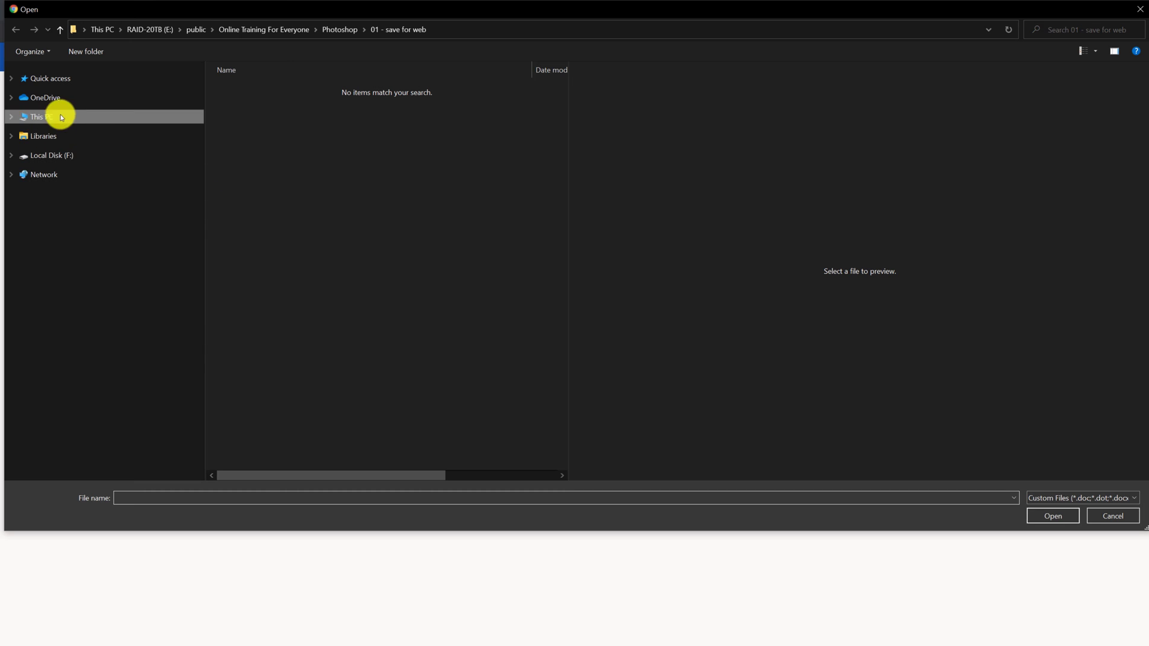
{"action": "left_click", "coordinate": [37, 98]}
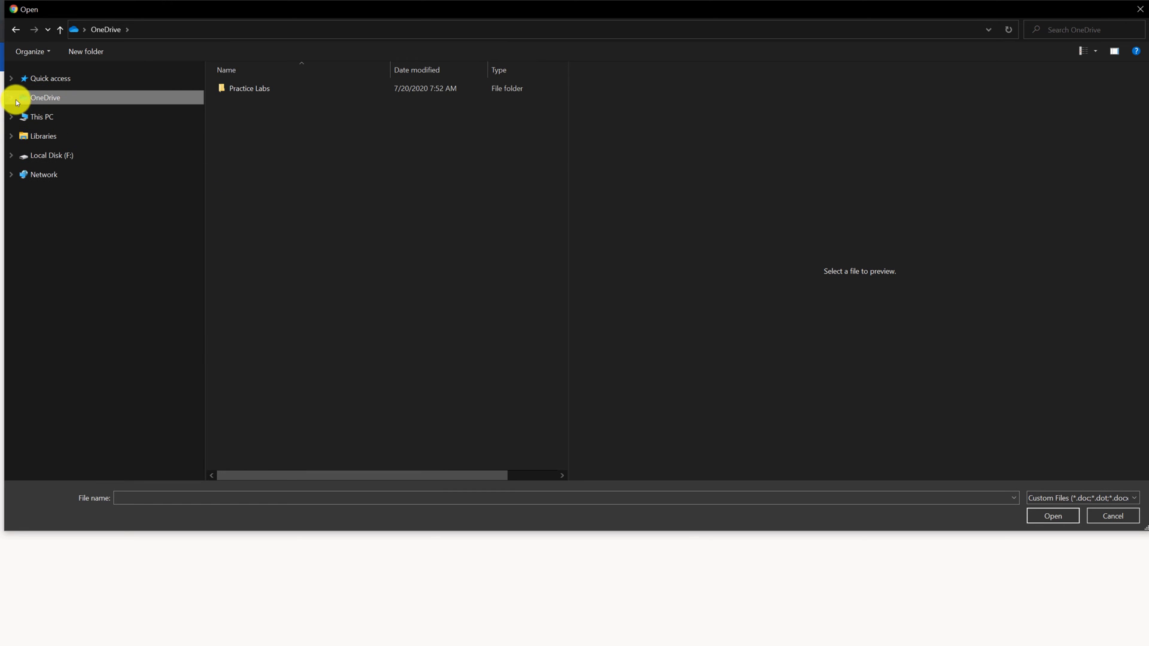
{"action": "double_click", "coordinate": [248, 94]}
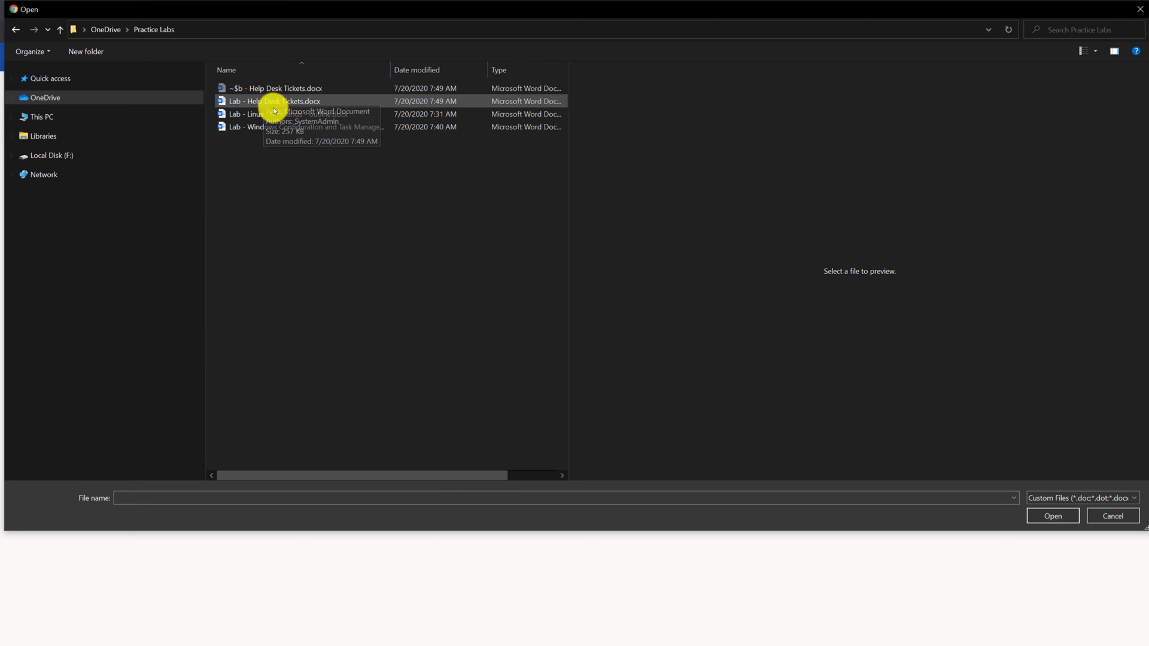
{"action": "left_click", "coordinate": [310, 102]}
{"action": "left_click", "coordinate": [296, 100]}
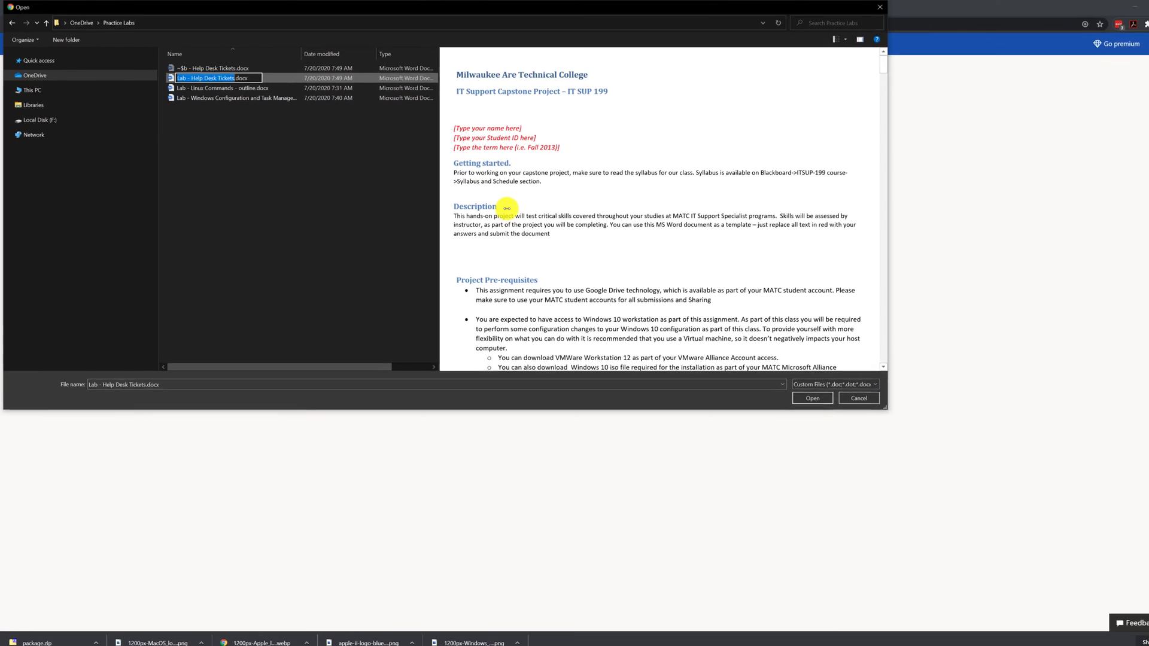
{"action": "left_click", "coordinate": [782, 390]}
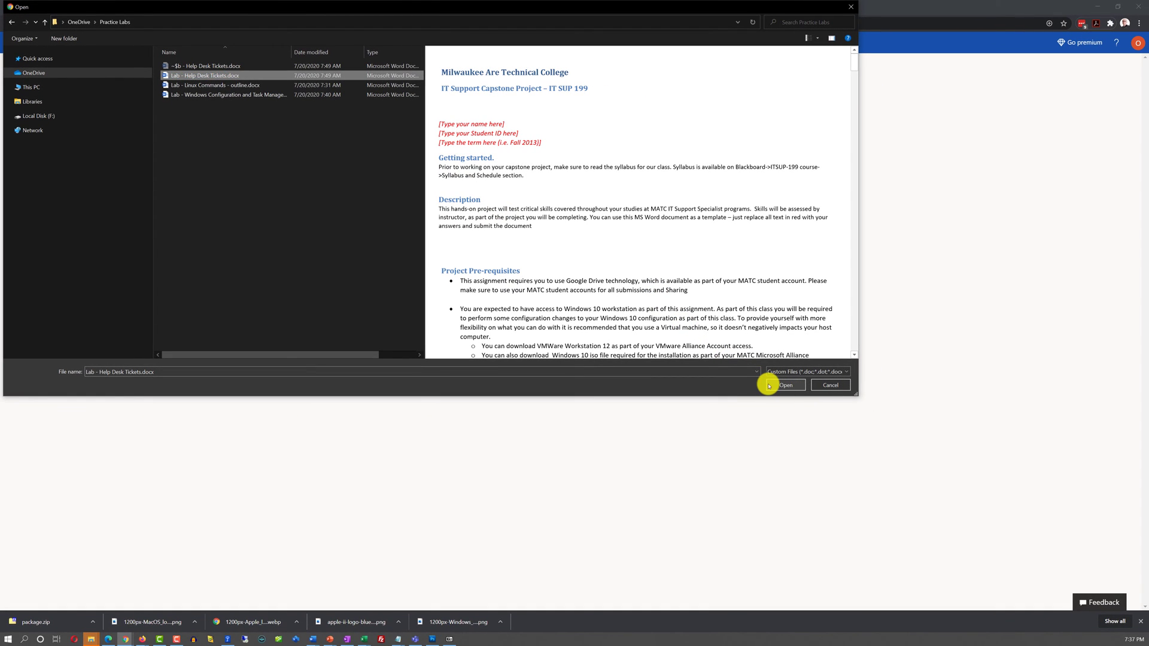
{"action": "left_click", "coordinate": [784, 387]}
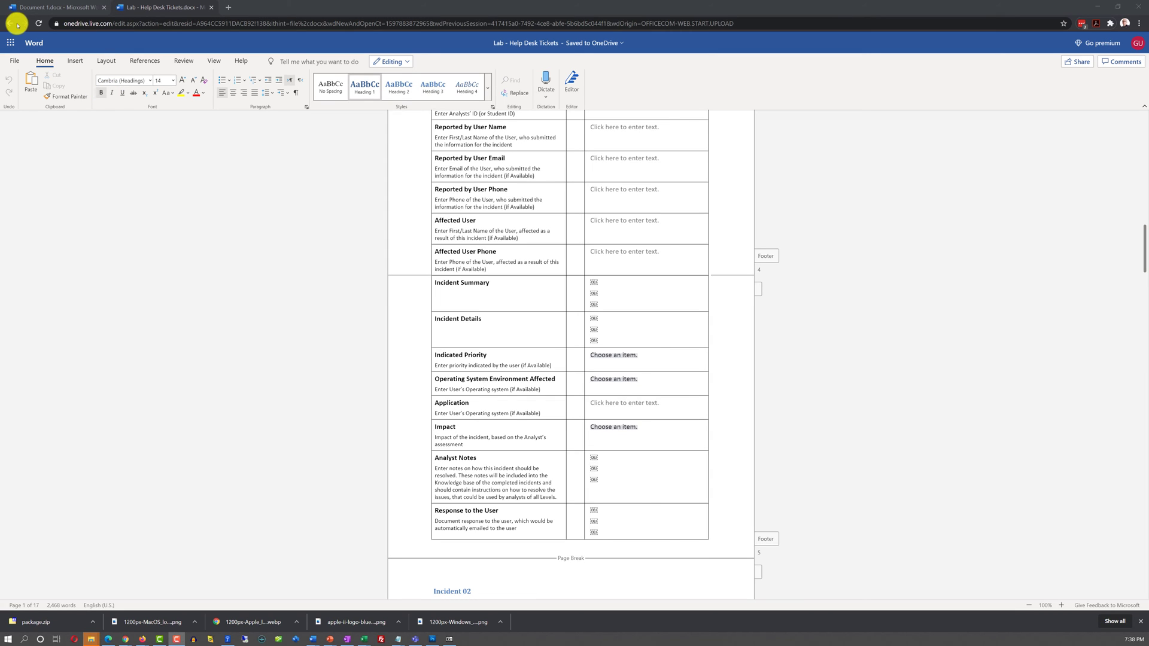
{"action": "left_click", "coordinate": [9, 24]}
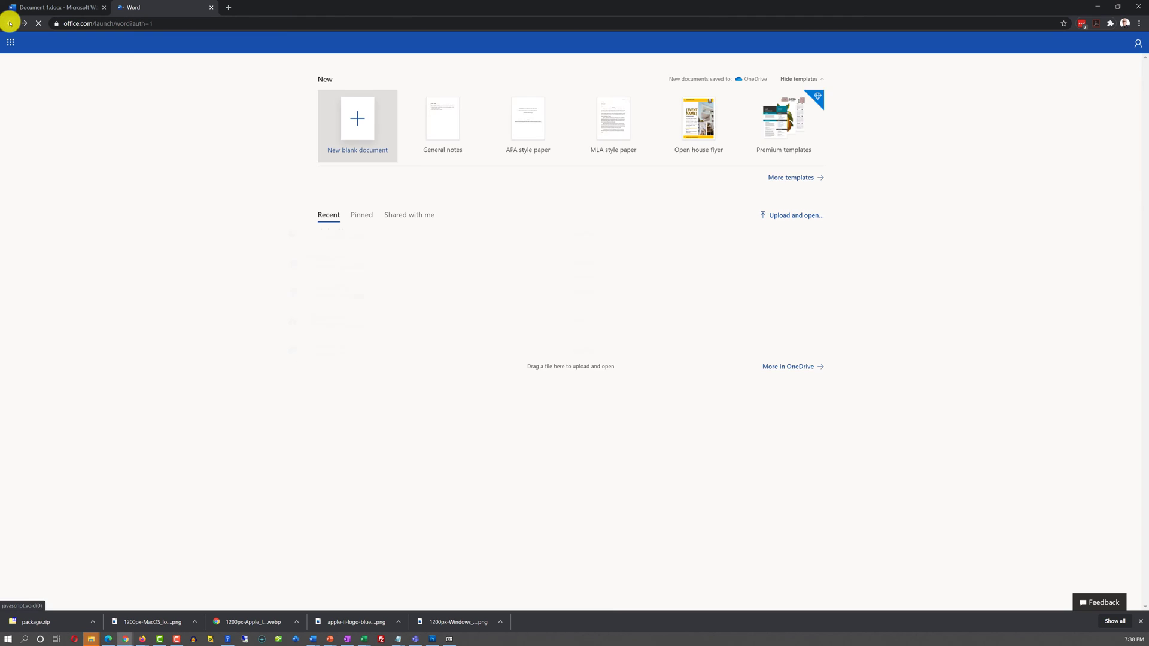
{"action": "left_click", "coordinate": [10, 23]}
- Create a new blank Word document and expand the ribbon to its full classic layout
{"action": "left_click", "coordinate": [341, 173]}
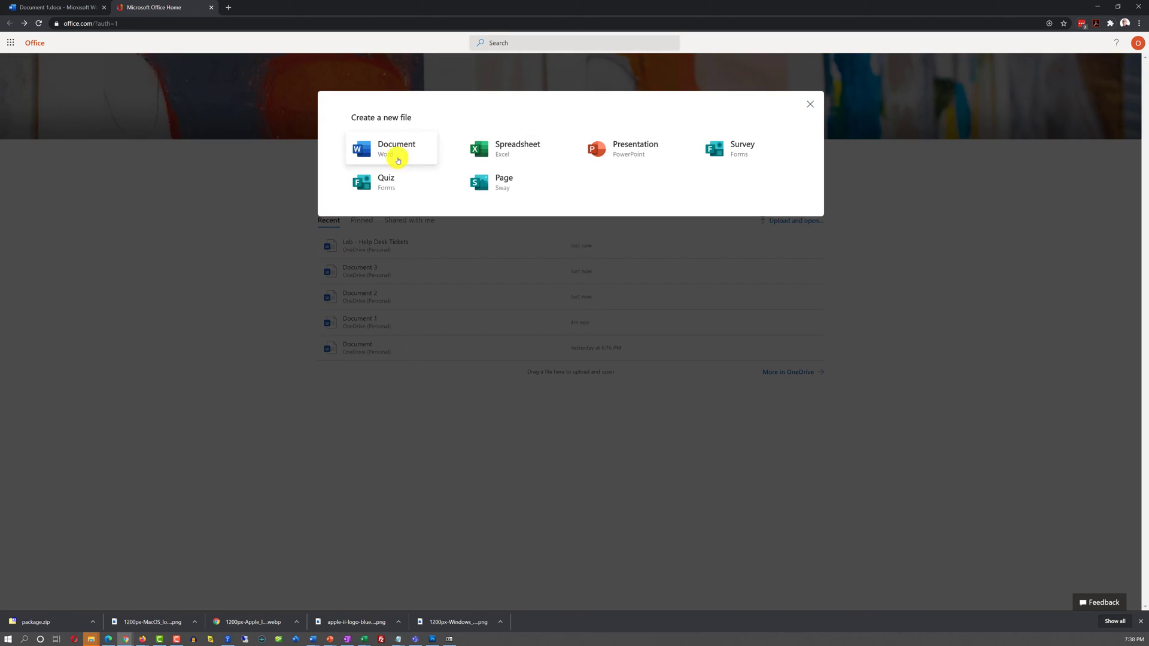
{"action": "left_click", "coordinate": [398, 159]}
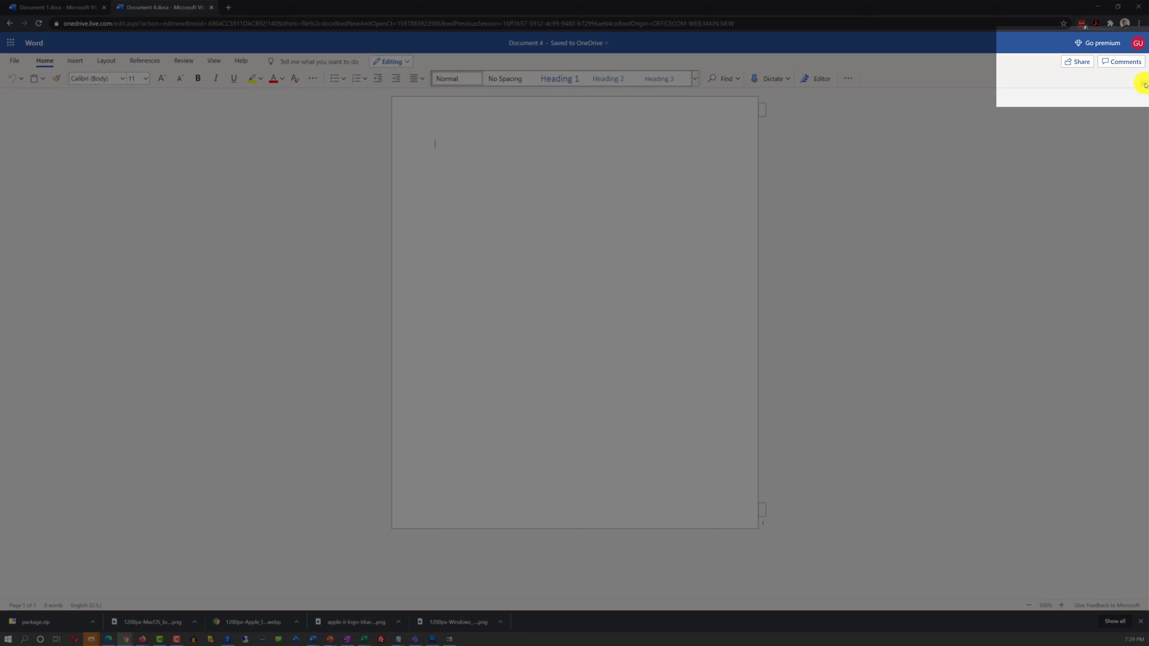
{"action": "left_click", "coordinate": [1144, 84]}
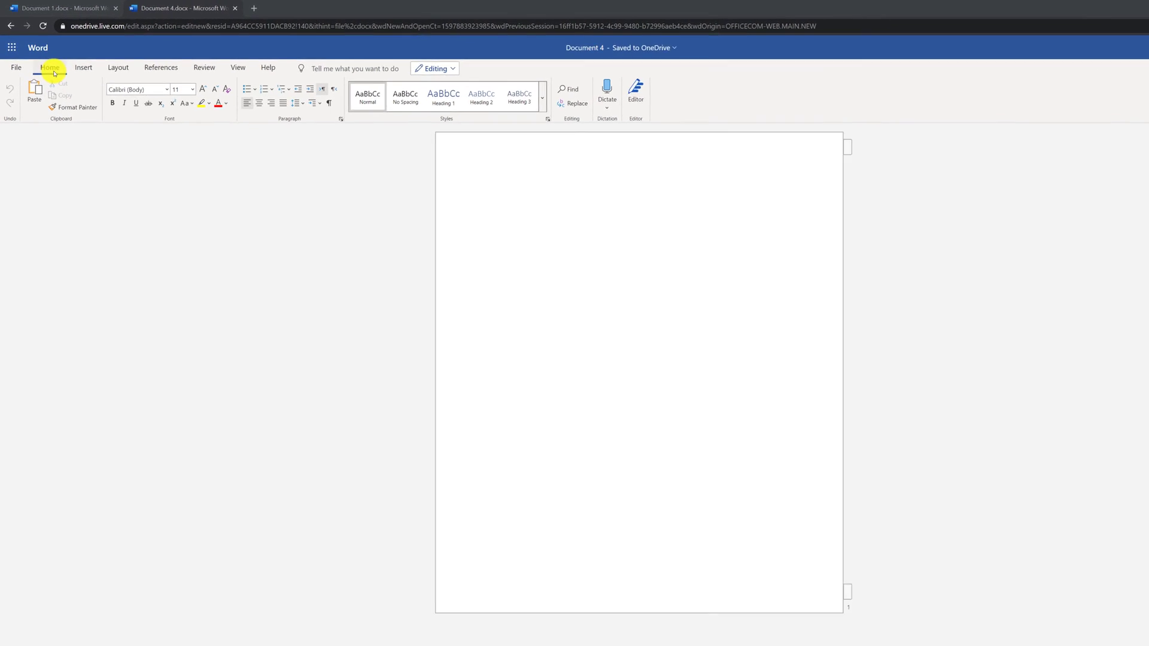
{"action": "left_click", "coordinate": [24, 95]}
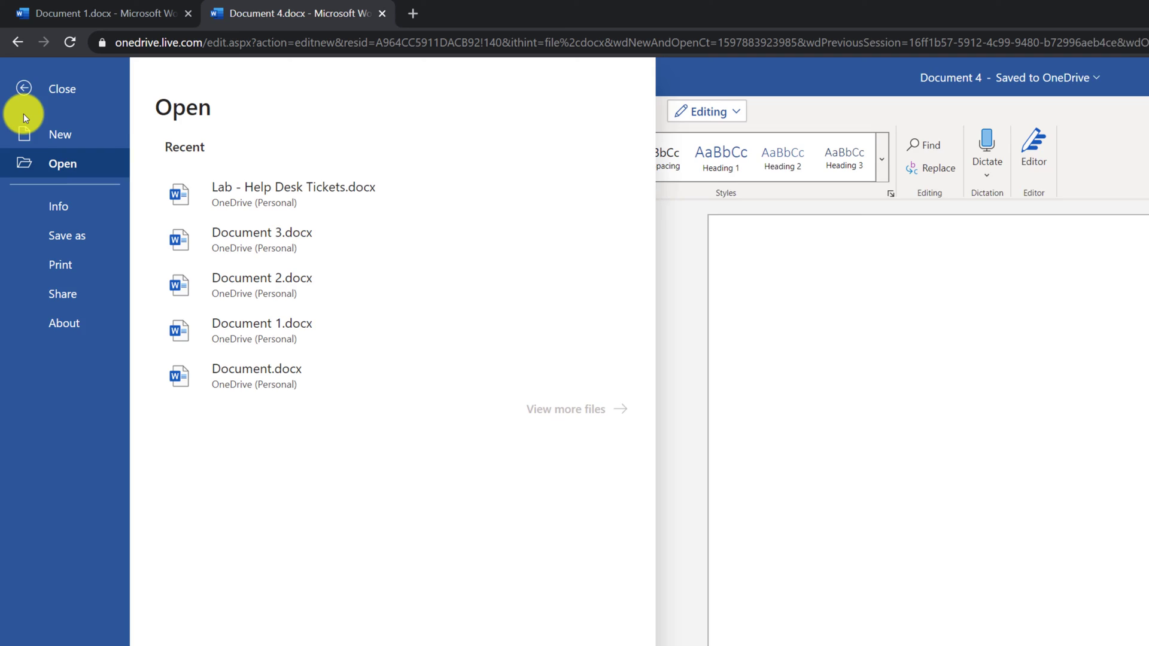
{"action": "left_click", "coordinate": [18, 80]}
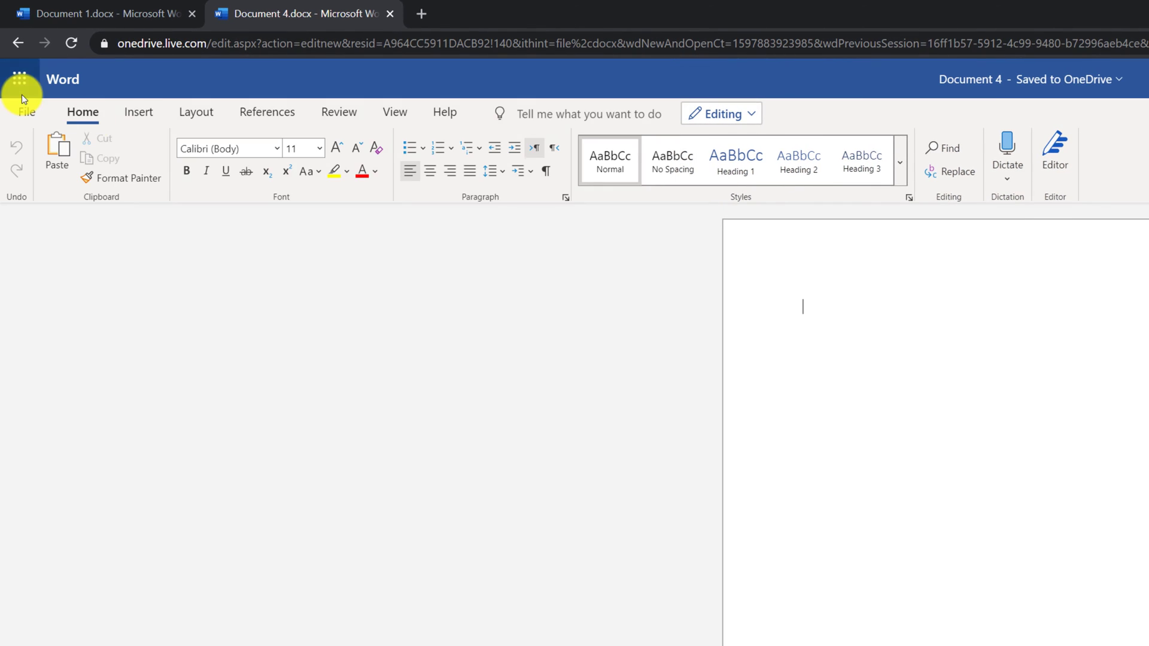
{"action": "left_click", "coordinate": [143, 112]}
{"action": "left_click", "coordinate": [194, 110]}
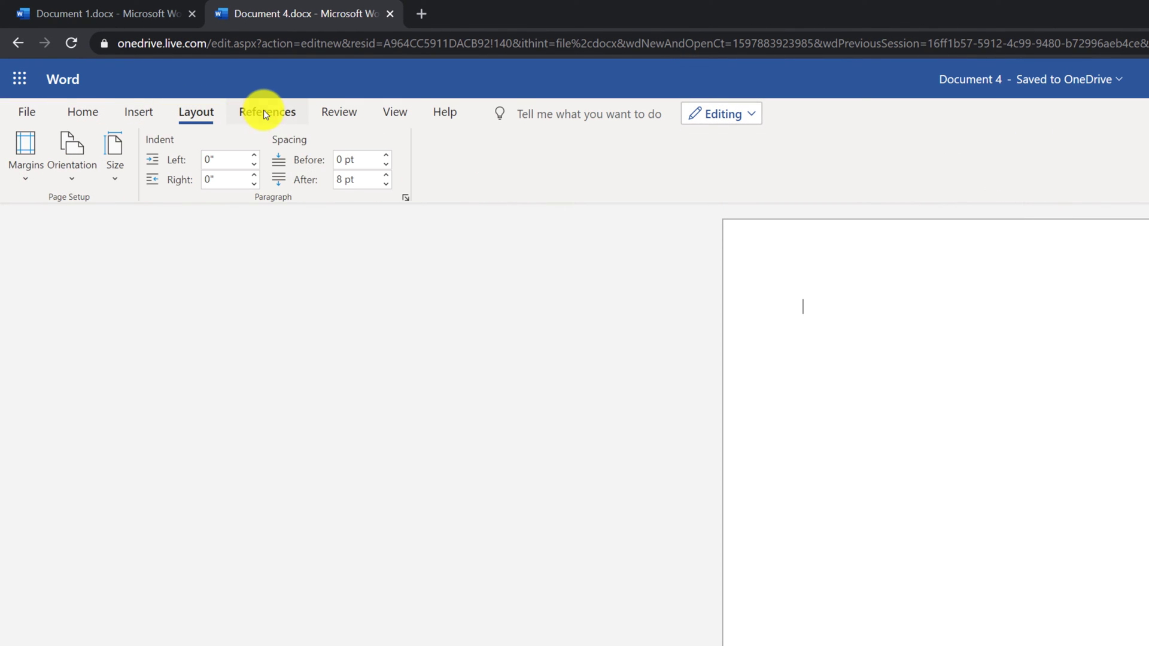
{"action": "left_click", "coordinate": [263, 112]}
{"action": "left_click", "coordinate": [336, 111]}
{"action": "left_click", "coordinate": [393, 114]}
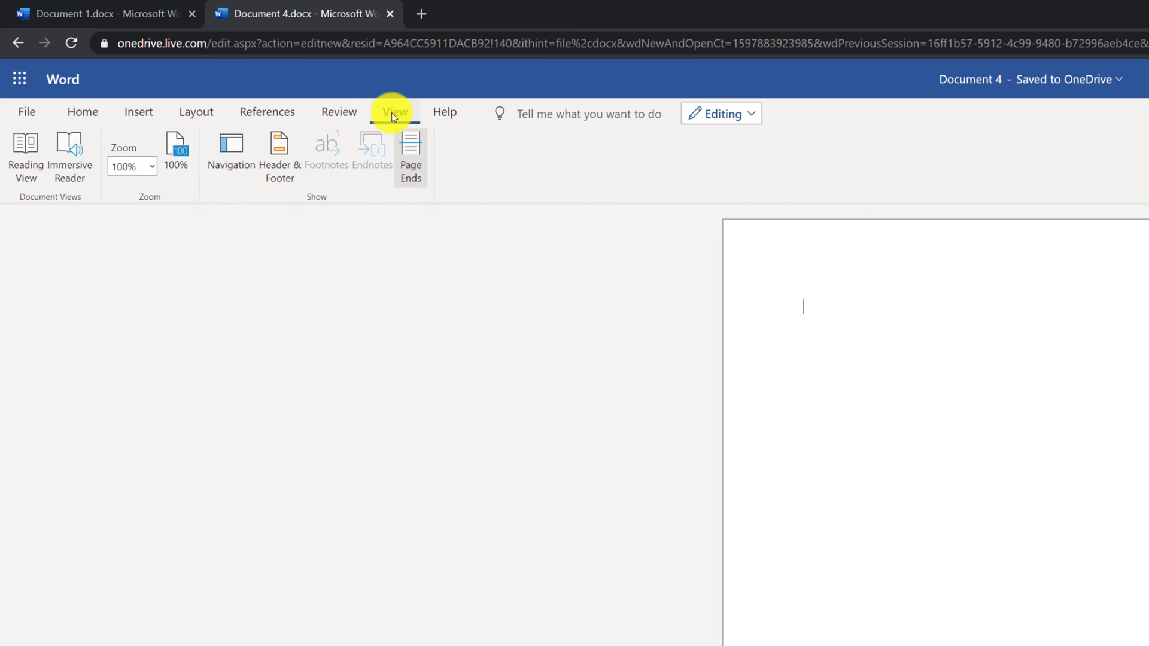
{"action": "left_click", "coordinate": [446, 113]}
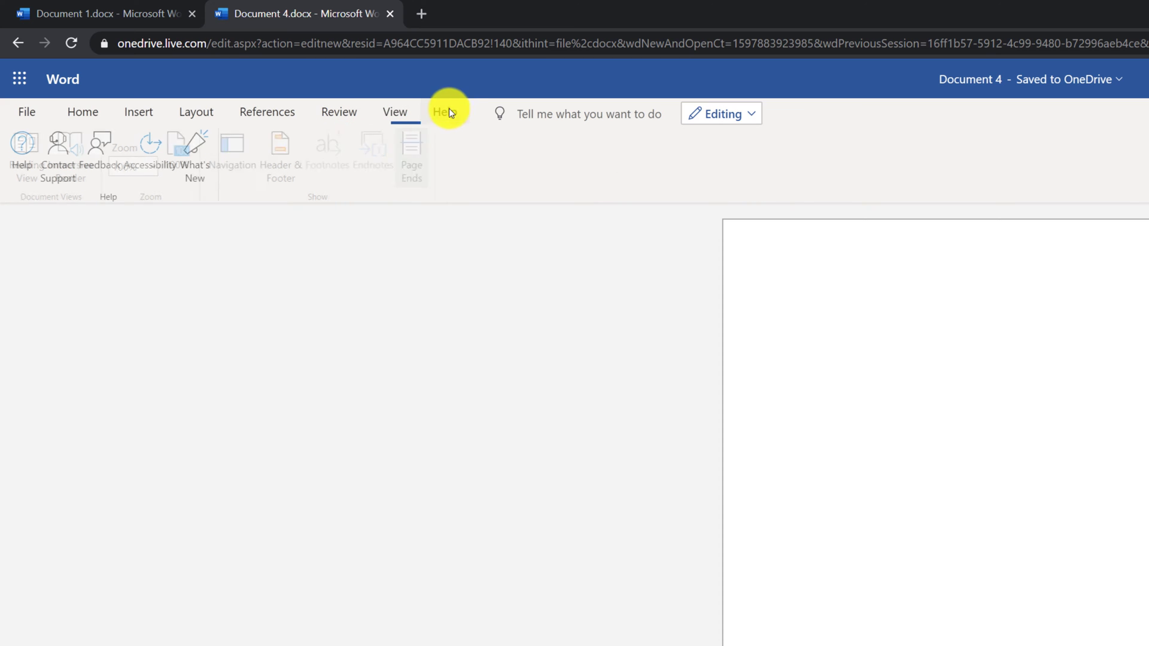
{"action": "left_click", "coordinate": [94, 112]}
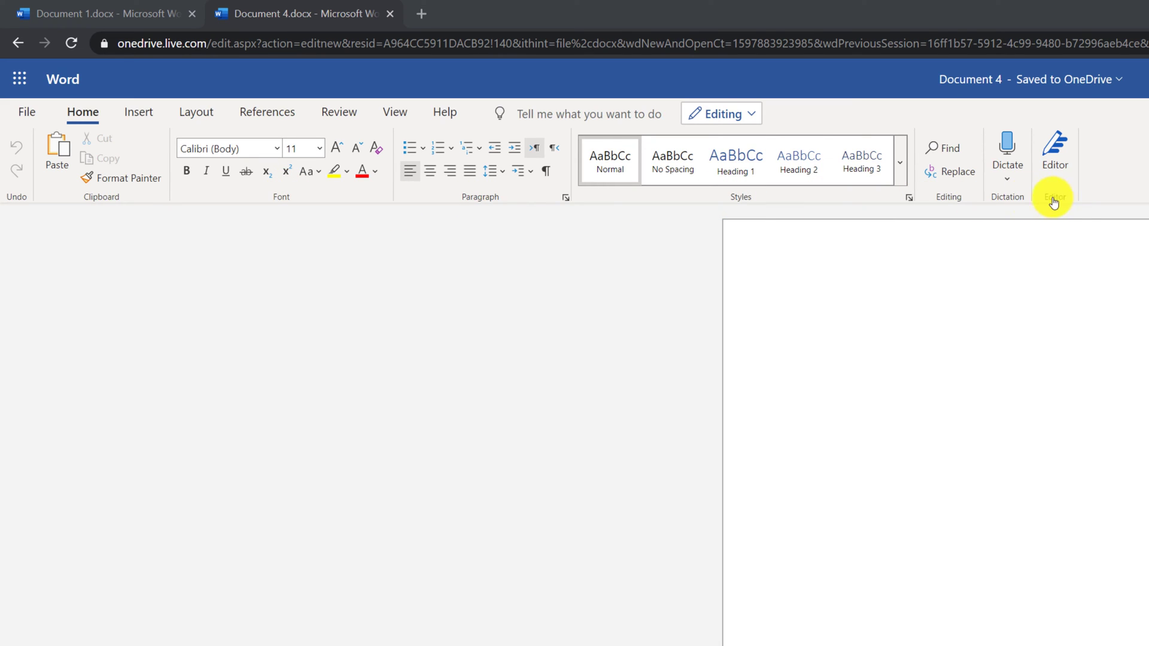
{"action": "left_click", "coordinate": [139, 114]}
{"action": "left_click", "coordinate": [199, 113]}
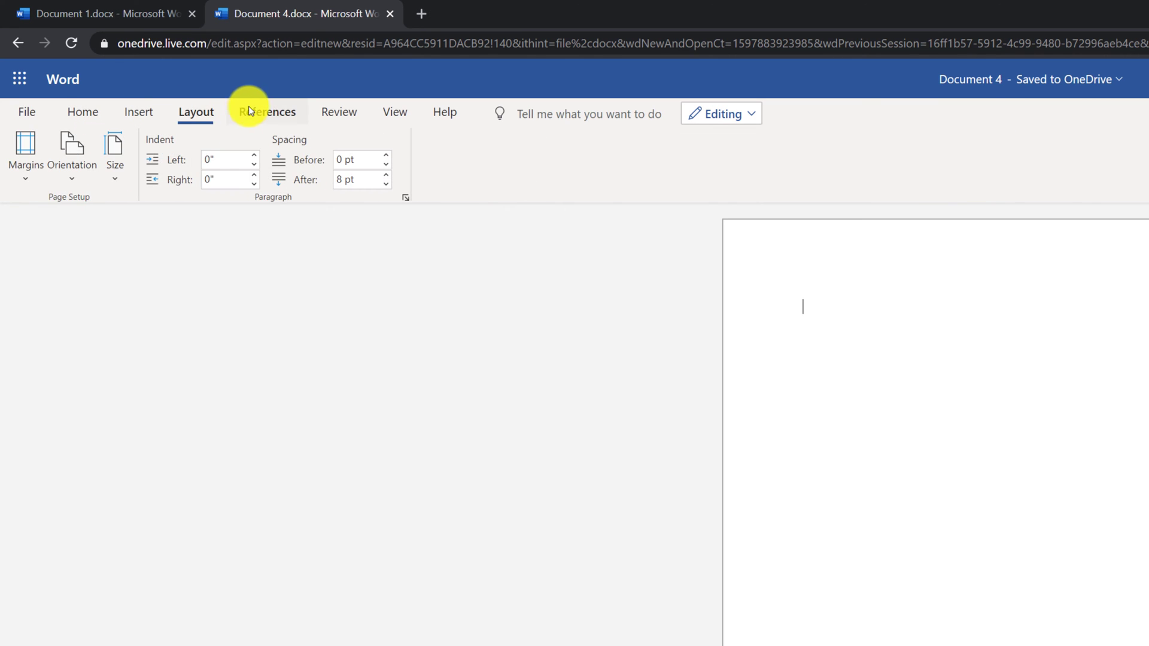
{"action": "left_click", "coordinate": [82, 112]}
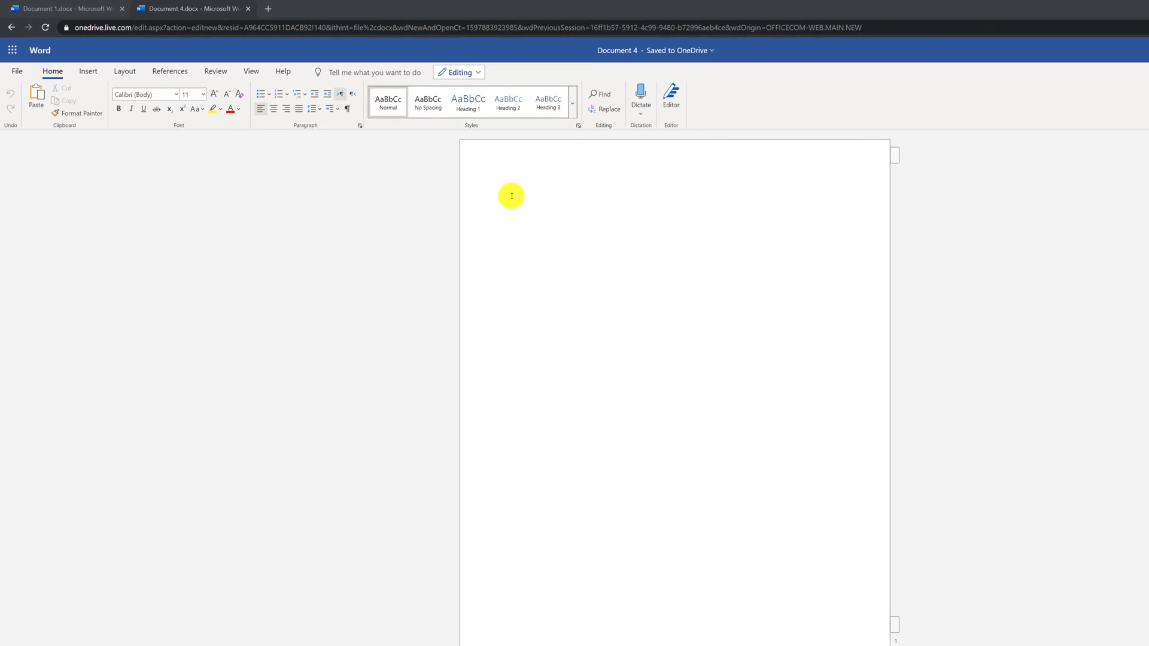
- Type the title 'How to Protect Animals on the planet', paste the five body paragraphs, and make the title Heading 1
{"action": "type", "text": "How to Protect Animals on the planet"}
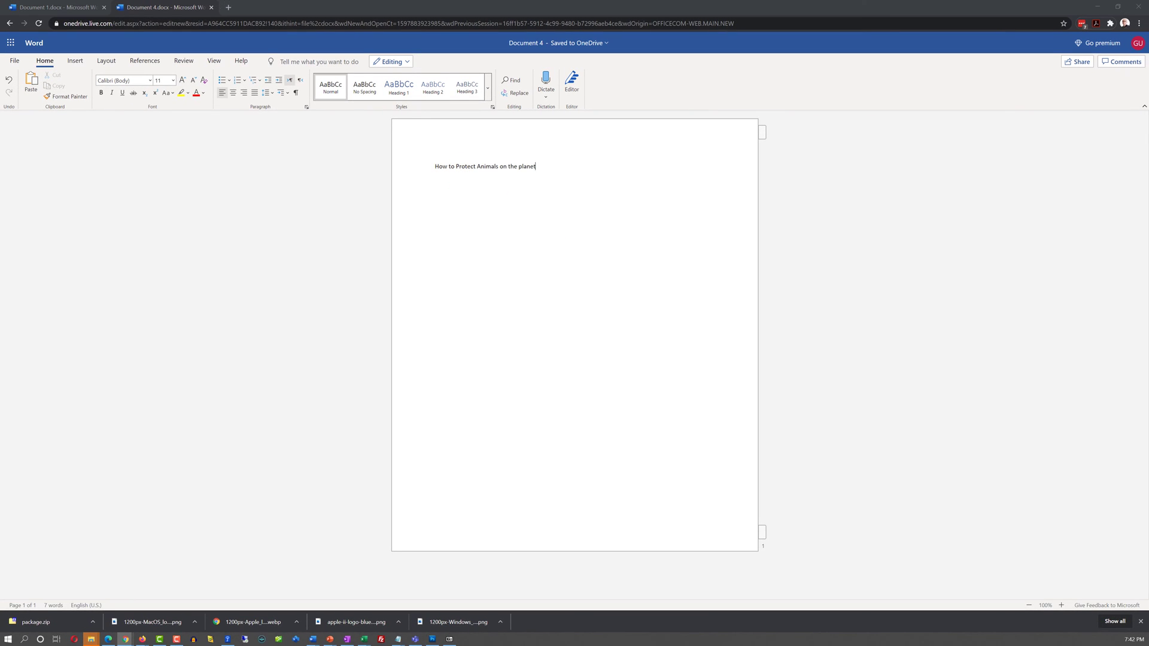
{"action": "type", "text": "Reduce your personal footprint on the planet. Drive less, walk and exercise more.  Support better public transport, use biodegradable products and eat whole food from your farmers market. Volunteer your time to protect the wildlife in your area. Wildlife refuges, parks, and other places are often underfunded and desperate for help. Volunteering at one of these places to protect the animals might mean just educating visitors, or picking up litter. Educate yourself and your family about endangered species in your area. It’s not just about snow leopards in Russia, it’s about the ecosystem in your own backyard. Teach your friends and family about wildlife, birds, fish and plants that live near you. Just awareness of these species is a critical step. From the worms in the garden to the bats that pollinate and control the mosquitos, there are many ways that our daily habits at home affect these creatures. Recycle and buy sustainable products. Much of what threatens local populations has to do with development and more and more of the natural world is plundered to product new goods.  Never buy furniture made of wood from rainforests or endangered trees. Recycle your cell phones, because a mineral used in electronic production is mined in gorilla habitat. Don’t use palm oil because forests where tigers live are being cut down to plant palm plantations. Grow native plants.  It’s a no-brainer but local species rely on local plants. You are providing food and shelter for native wildlife and you can reduce your water usage at the same time. Attracting native insects like bees and butterflies can help pollinate your flowers. And conversely, invasive species compete with native species for resources and habitat, threatening biodiversity. They can even prey on native species directly, forcing native species towards extinction."}
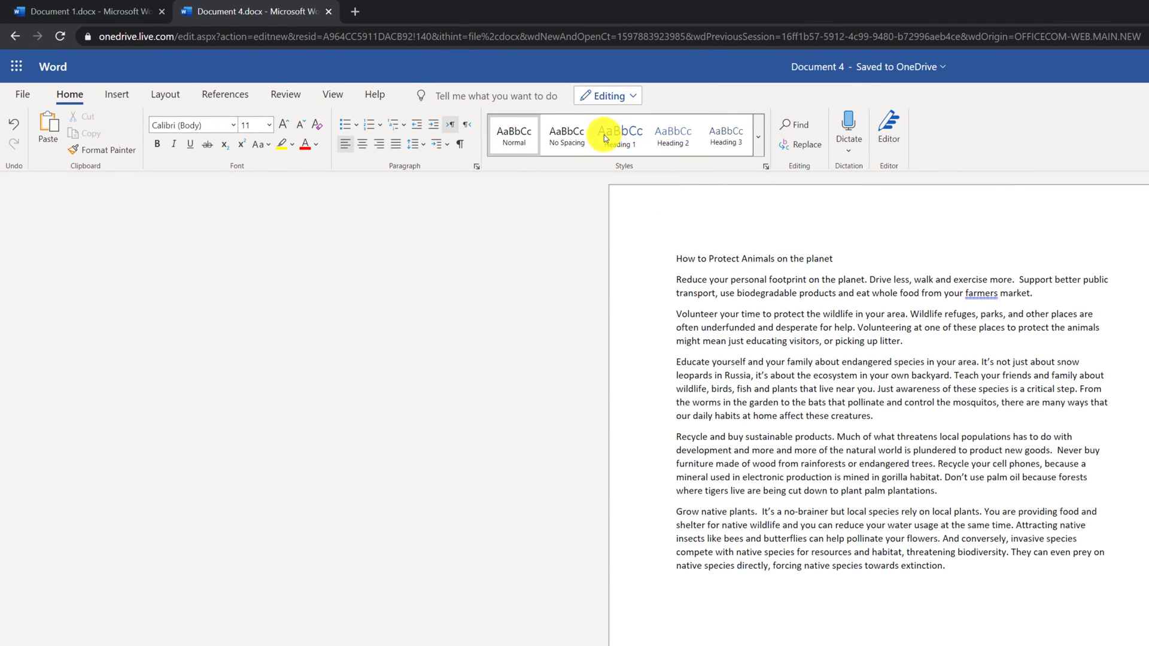
{"action": "left_click", "coordinate": [620, 146]}
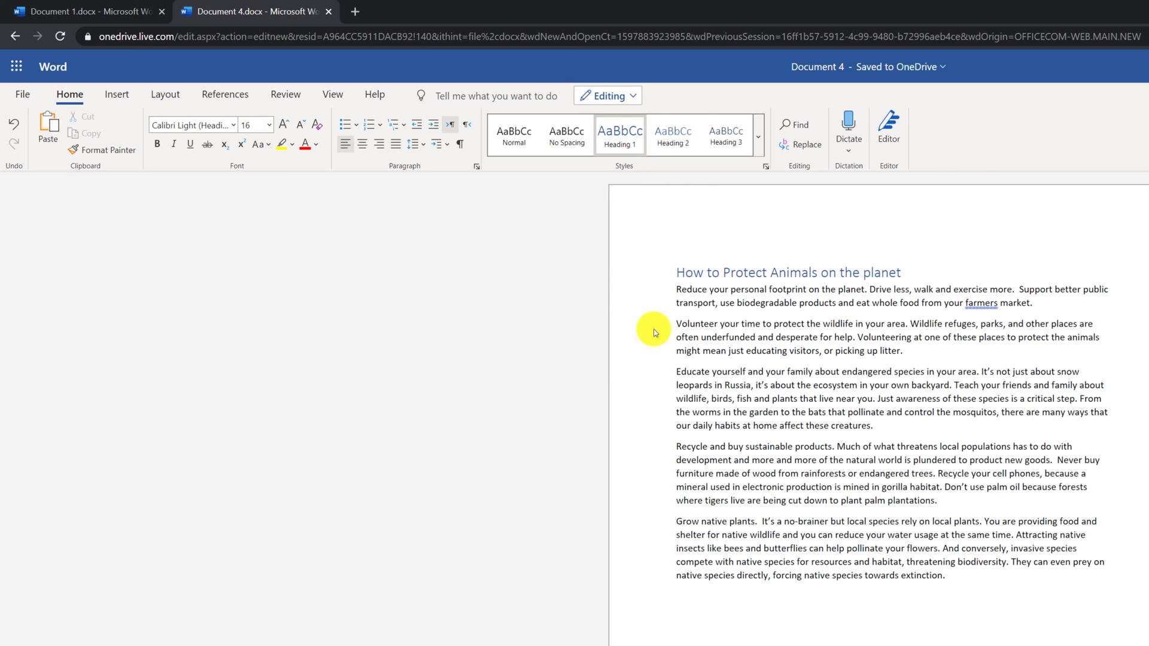
- Make the first paragraph bold, italic and underlined, then remove all three formats again
{"action": "left_click_drag", "start_coordinate": [678, 289], "coordinate": [1032, 303]}
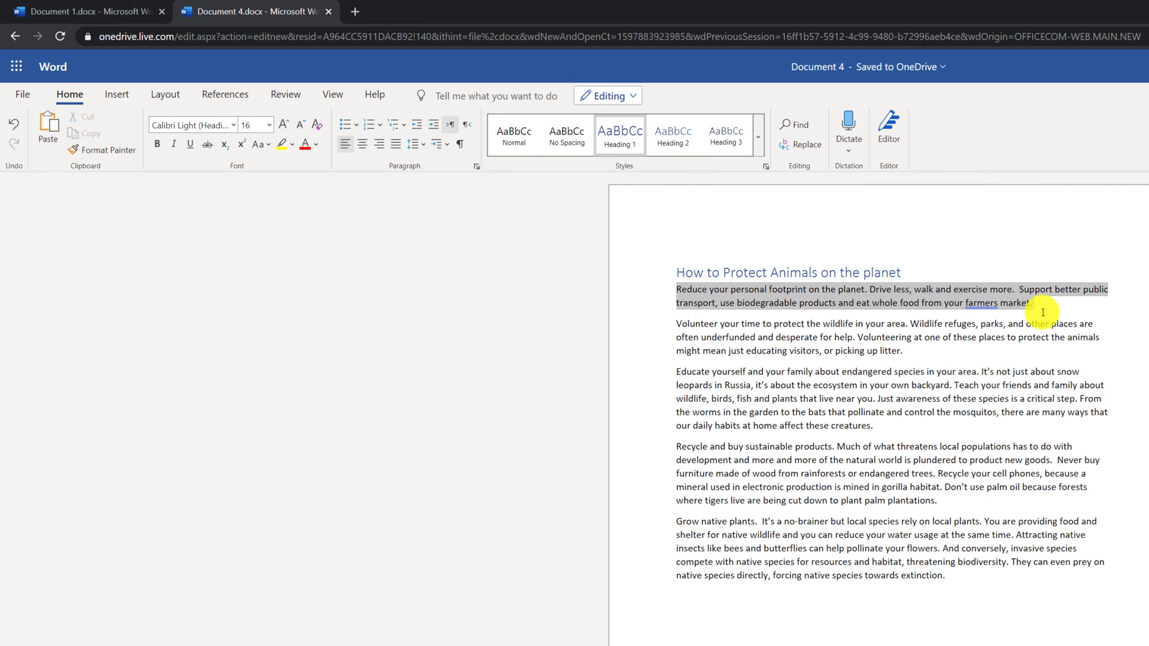
{"action": "left_click", "coordinate": [156, 144]}
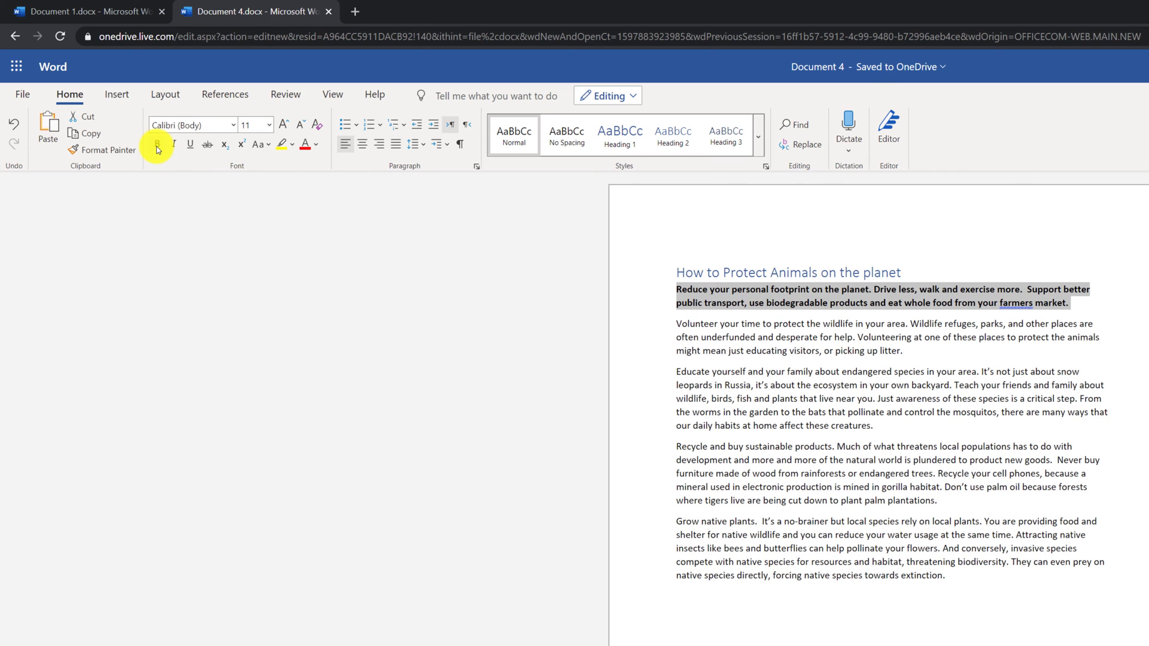
{"action": "left_click", "coordinate": [174, 145]}
{"action": "left_click", "coordinate": [192, 145]}
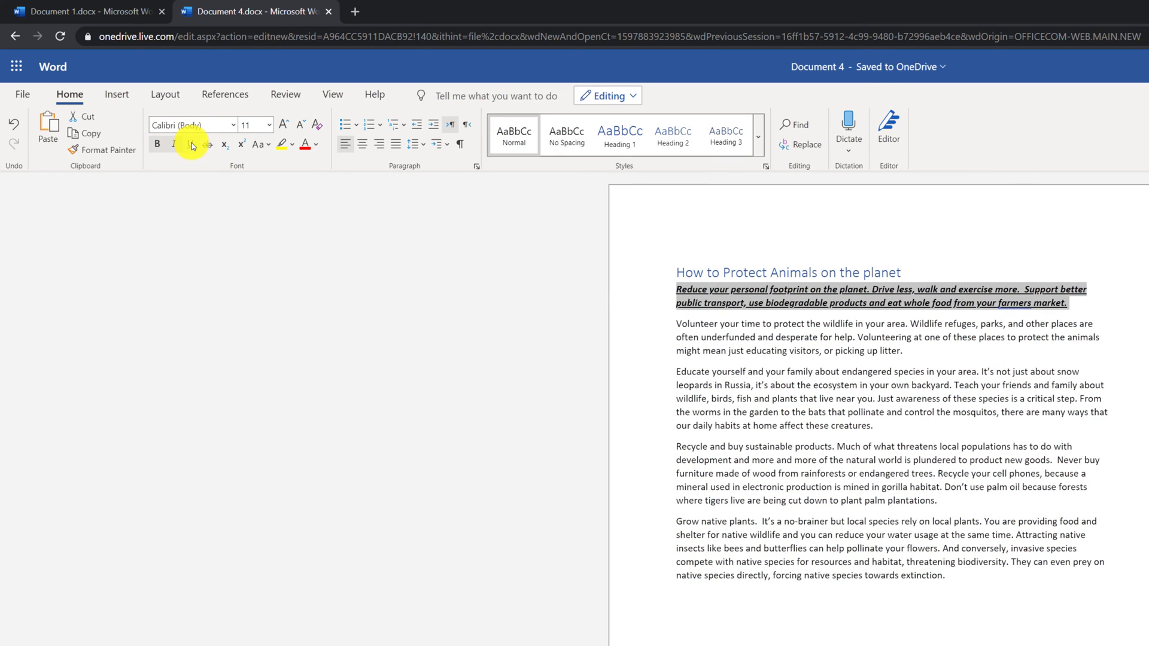
{"action": "left_click", "coordinate": [176, 144]}
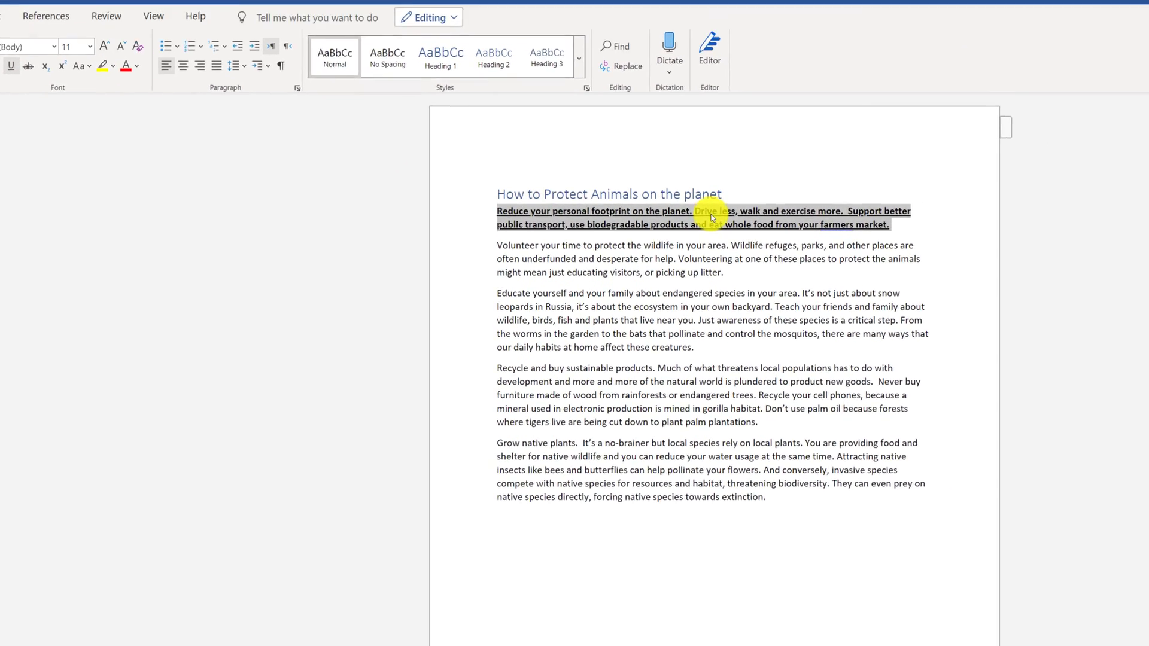
{"action": "right_click", "coordinate": [825, 263]}
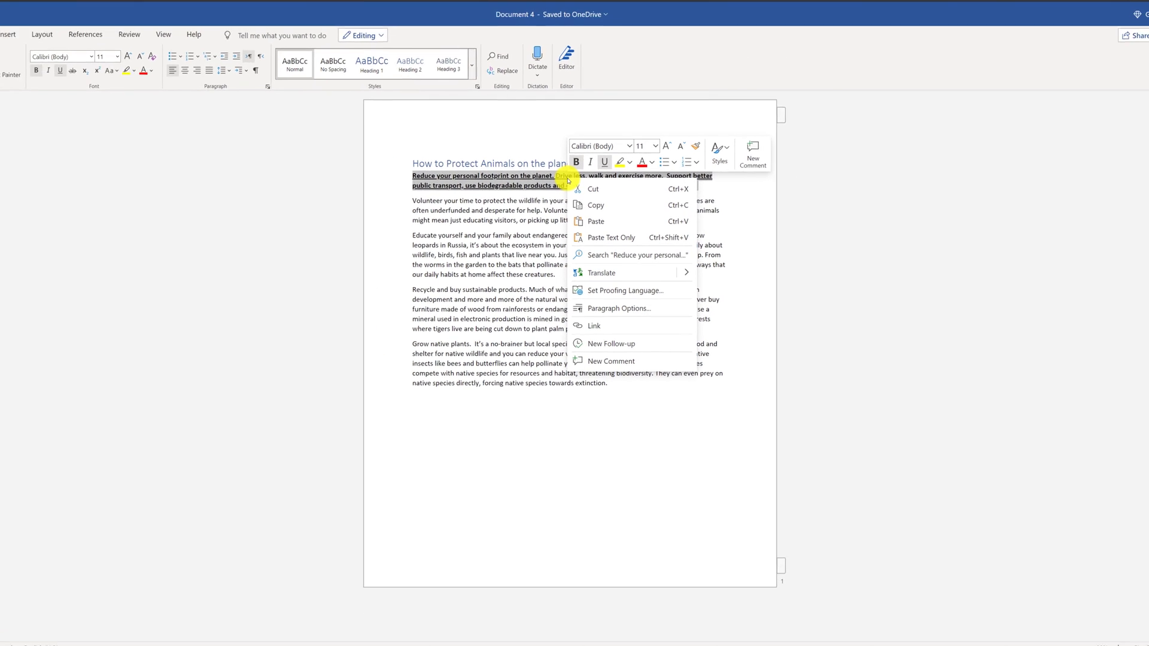
{"action": "left_click", "coordinate": [605, 162]}
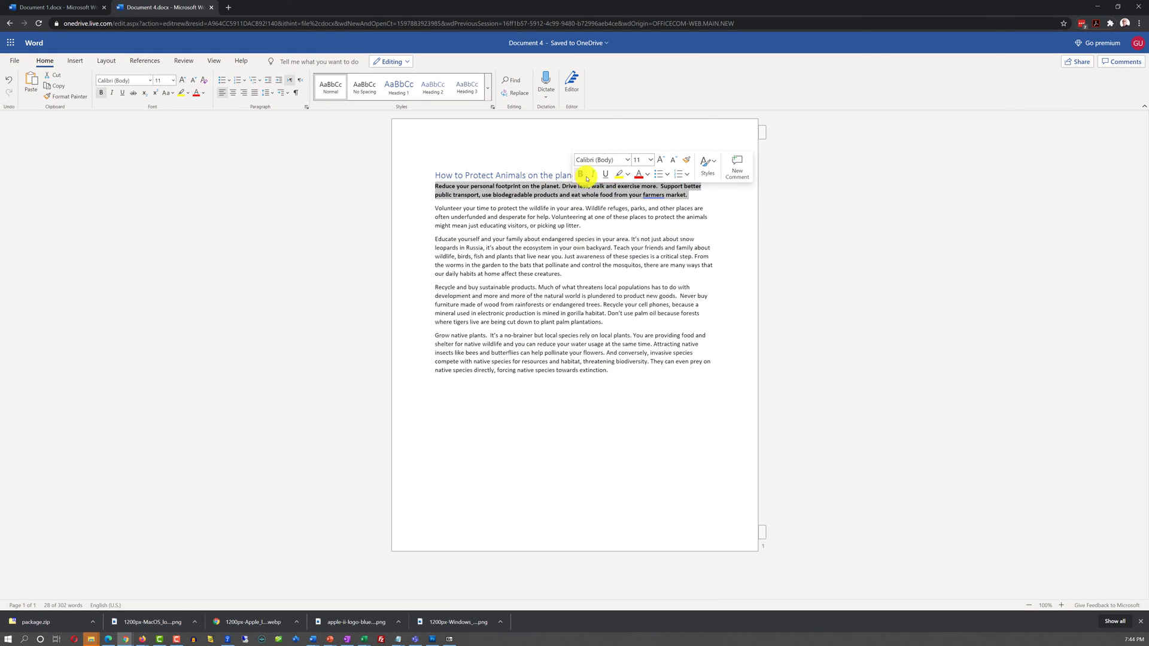
{"action": "left_click", "coordinate": [586, 178]}
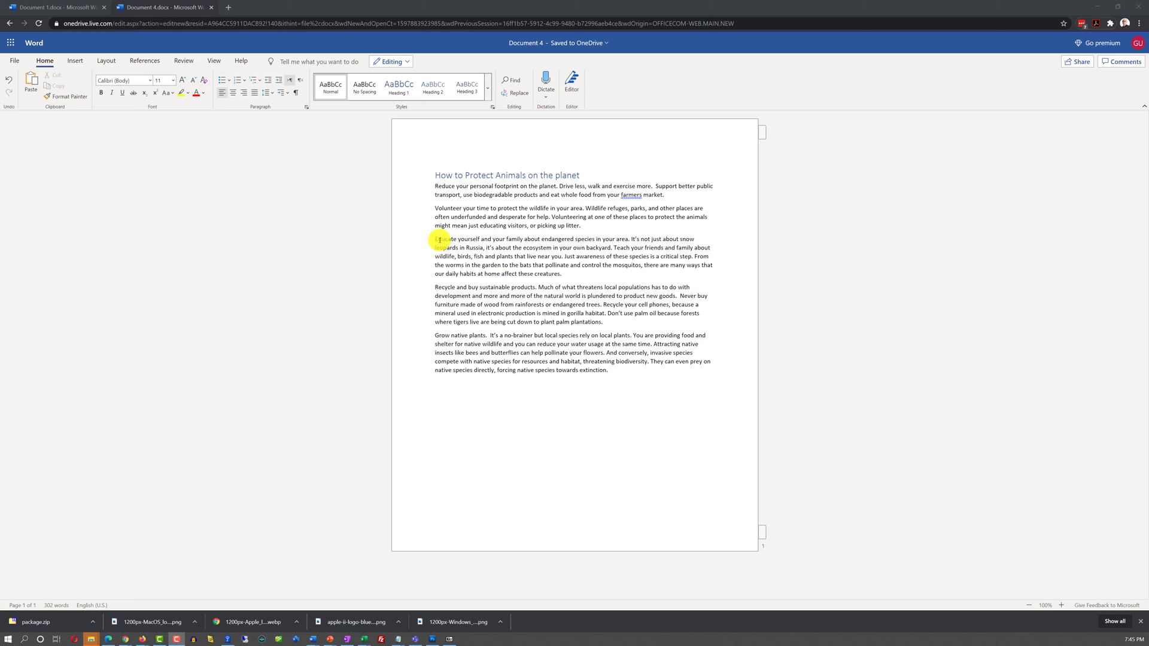
- Select the endangered-species paragraph, then paste the copied paragraph at the end of the text
{"action": "left_click_drag", "start_coordinate": [435, 238], "coordinate": [605, 277]}
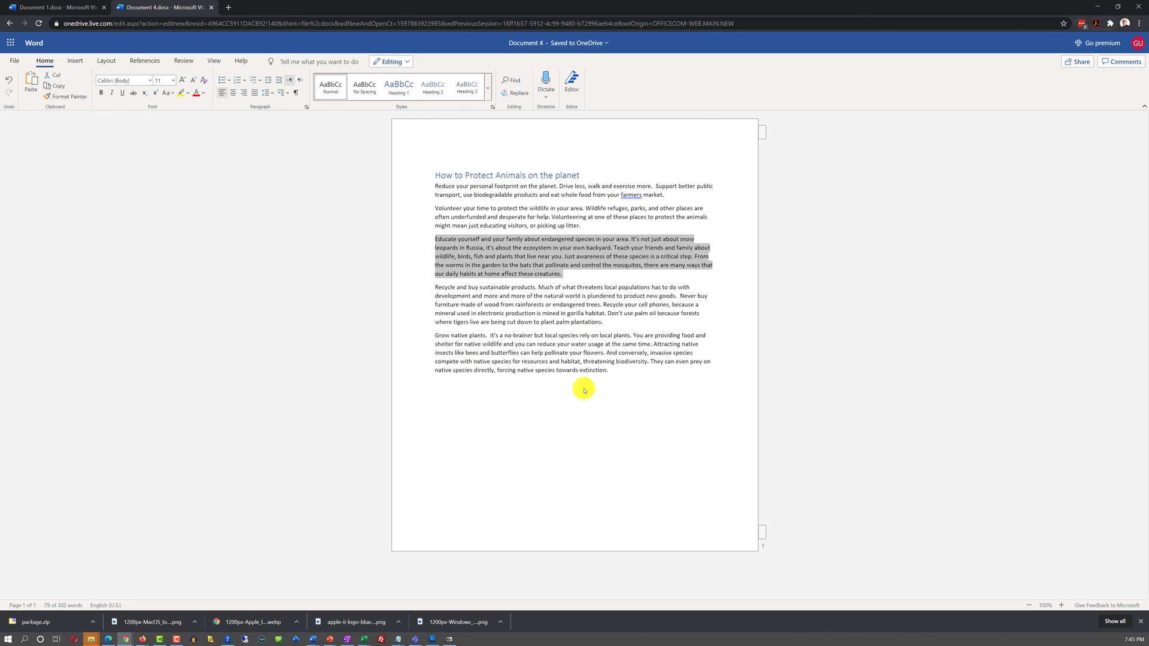
{"action": "left_click", "coordinate": [615, 370]}
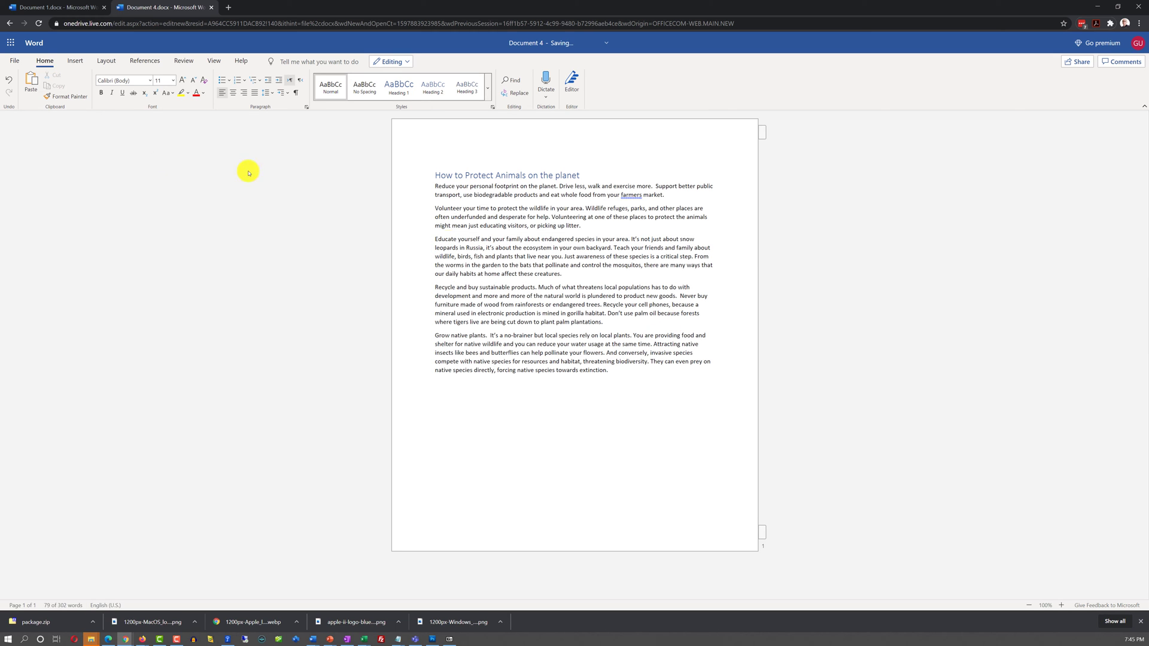
{"action": "left_click", "coordinate": [37, 78]}
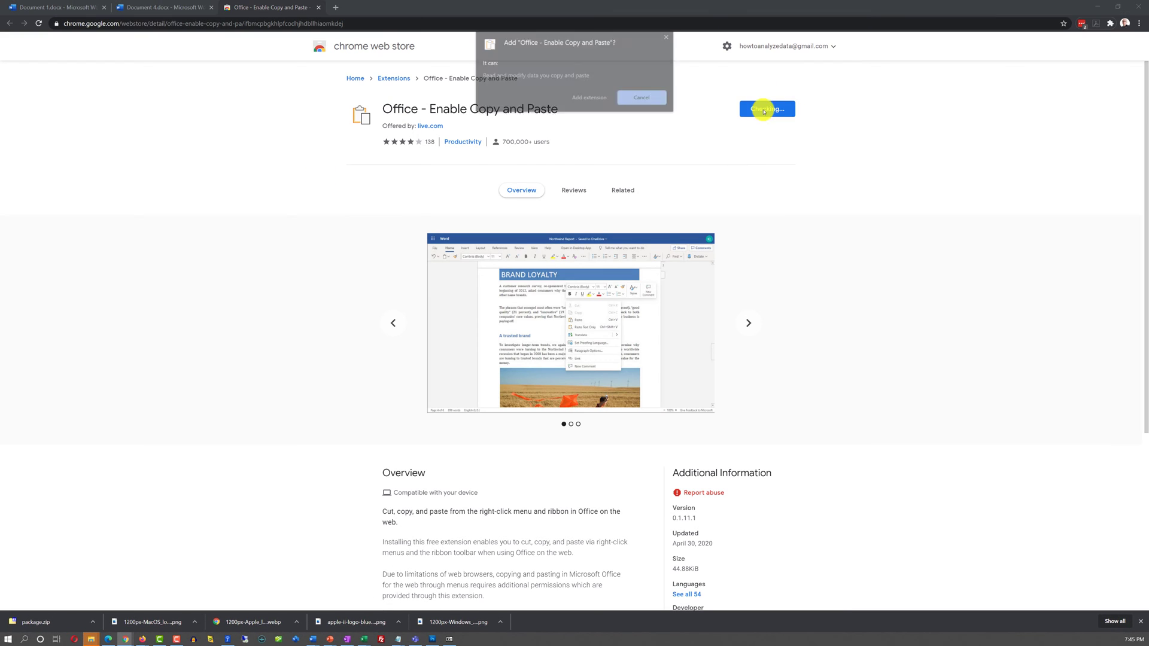
- Add the Office - Enable Copy and Paste extension to Chrome
{"action": "left_click", "coordinate": [591, 96]}
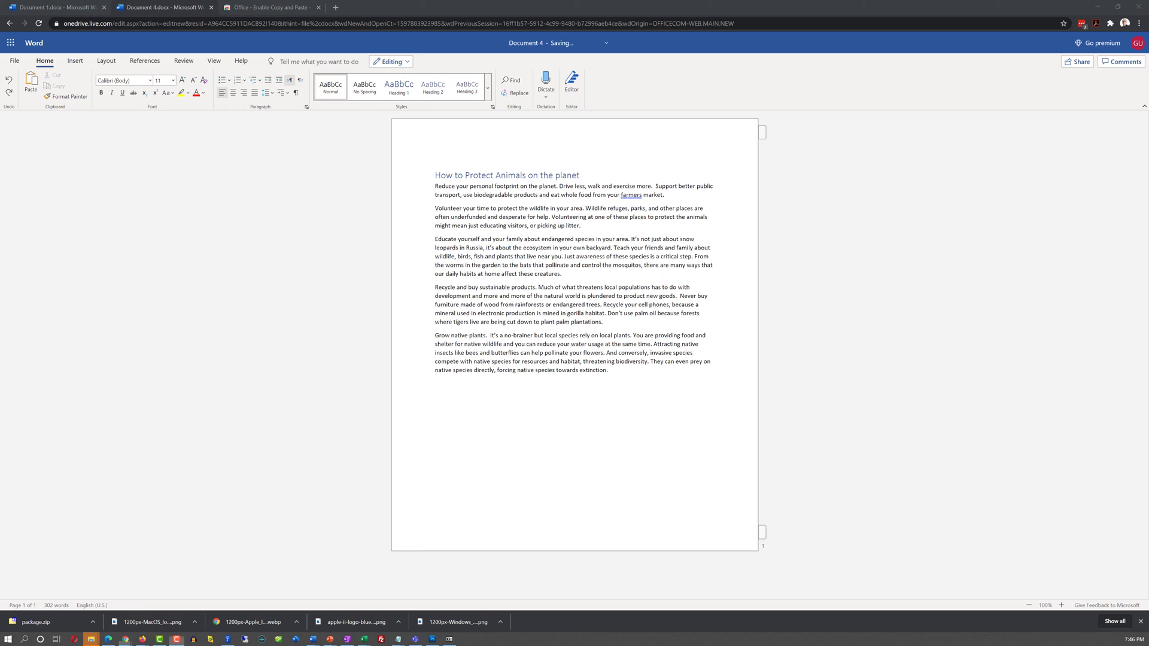
- Paste the copied endangered-species paragraph at the end of the document
{"action": "left_click", "coordinate": [35, 86]}
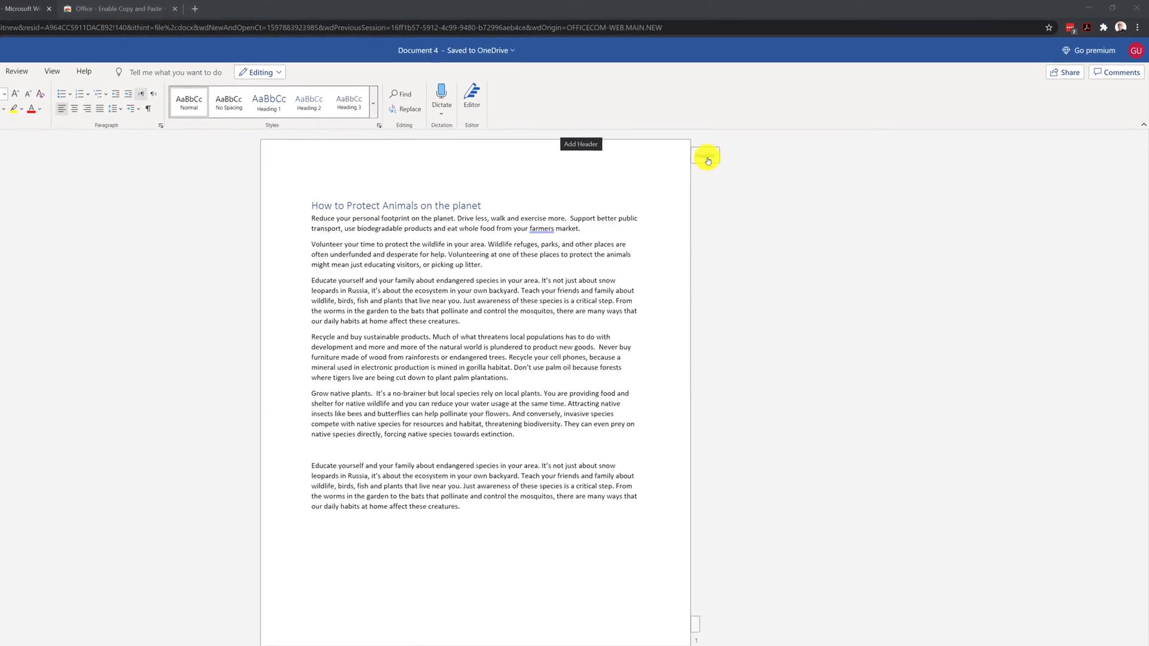
{"action": "left_click", "coordinate": [653, 176]}
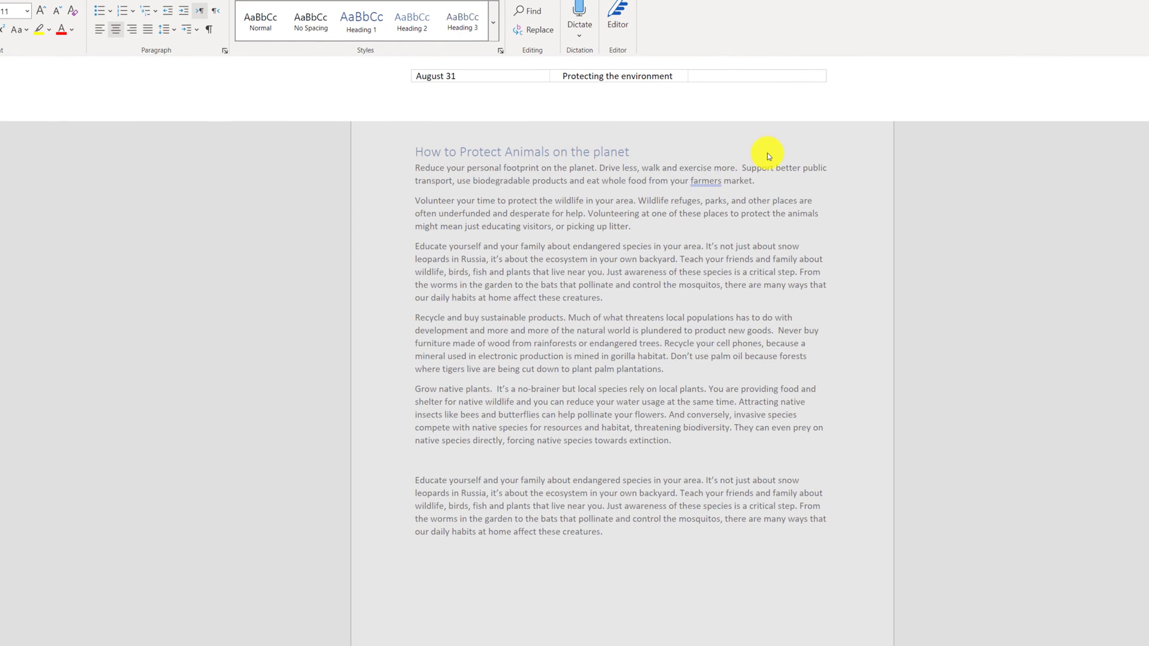
{"action": "key", "text": "Escape"}
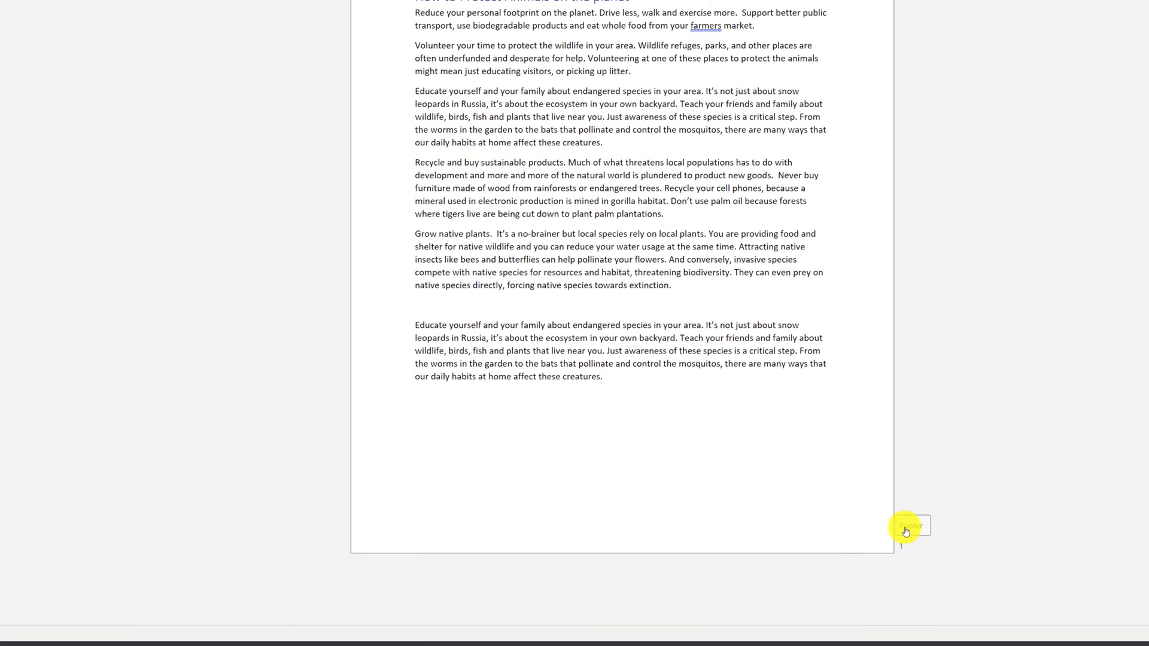
- Insert a bottom-centre page number in the footer, then return to the body text
{"action": "left_click", "coordinate": [915, 531]}
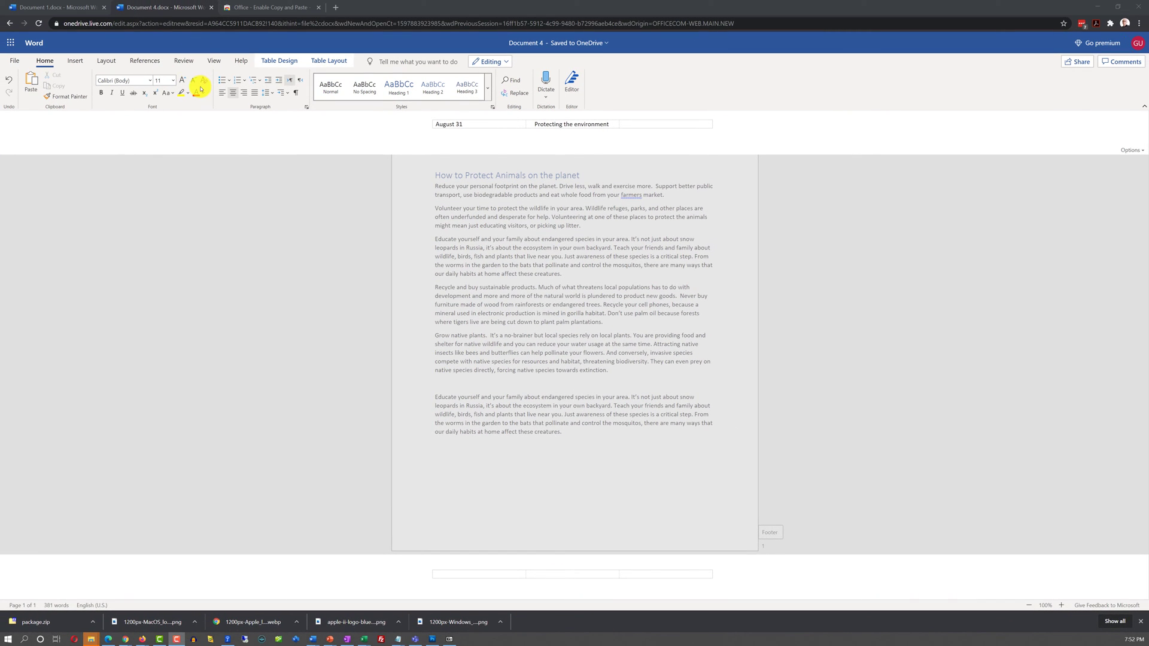
{"action": "left_click", "coordinate": [75, 61]}
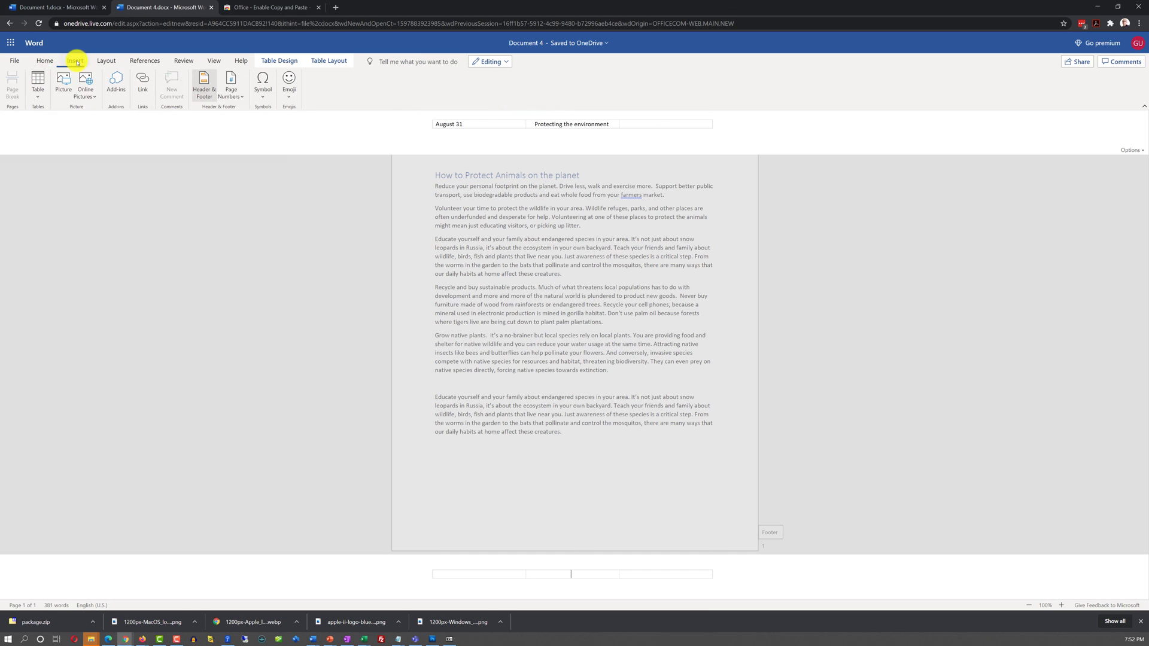
{"action": "left_click", "coordinate": [232, 95]}
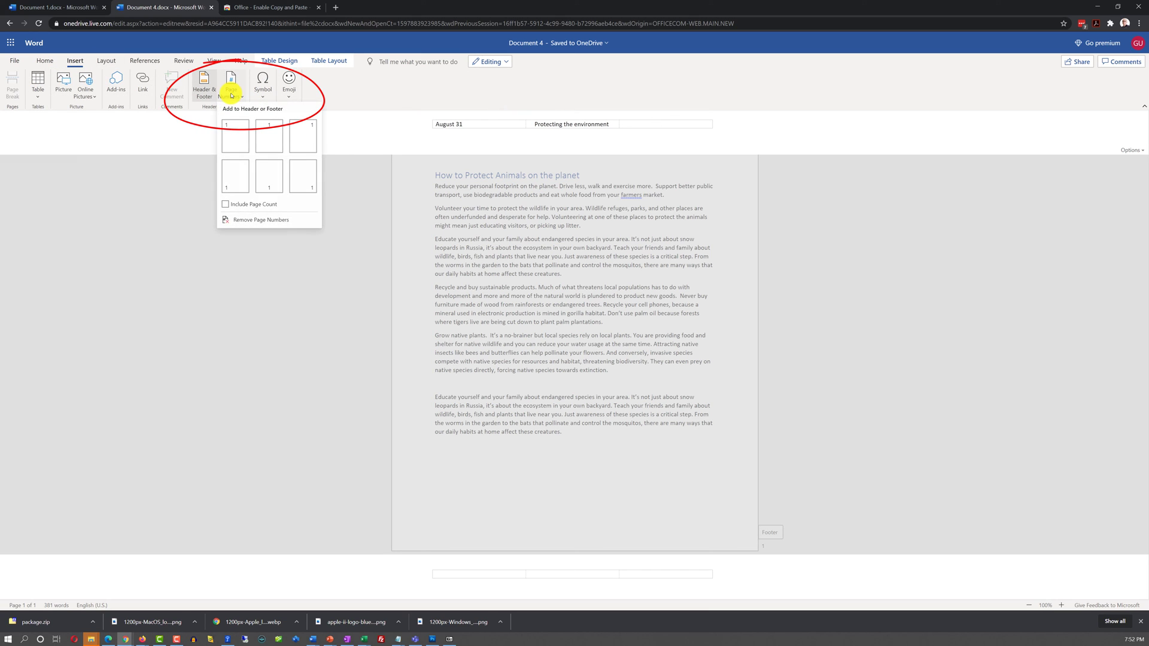
{"action": "left_click", "coordinate": [268, 183]}
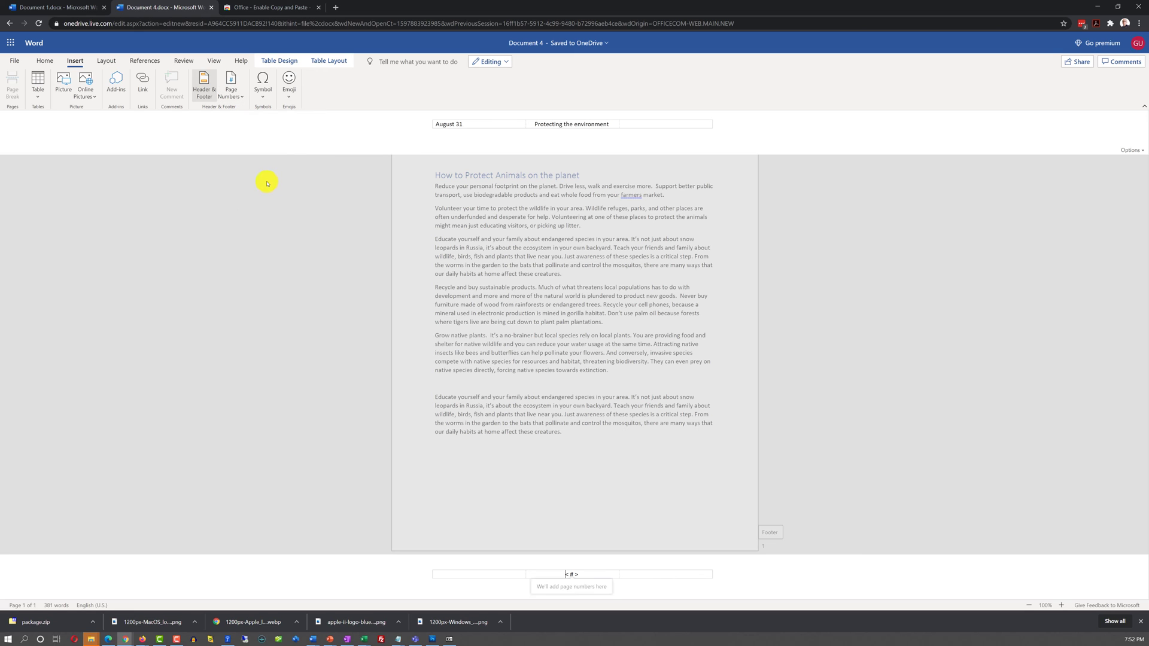
{"action": "double_click", "coordinate": [647, 465]}
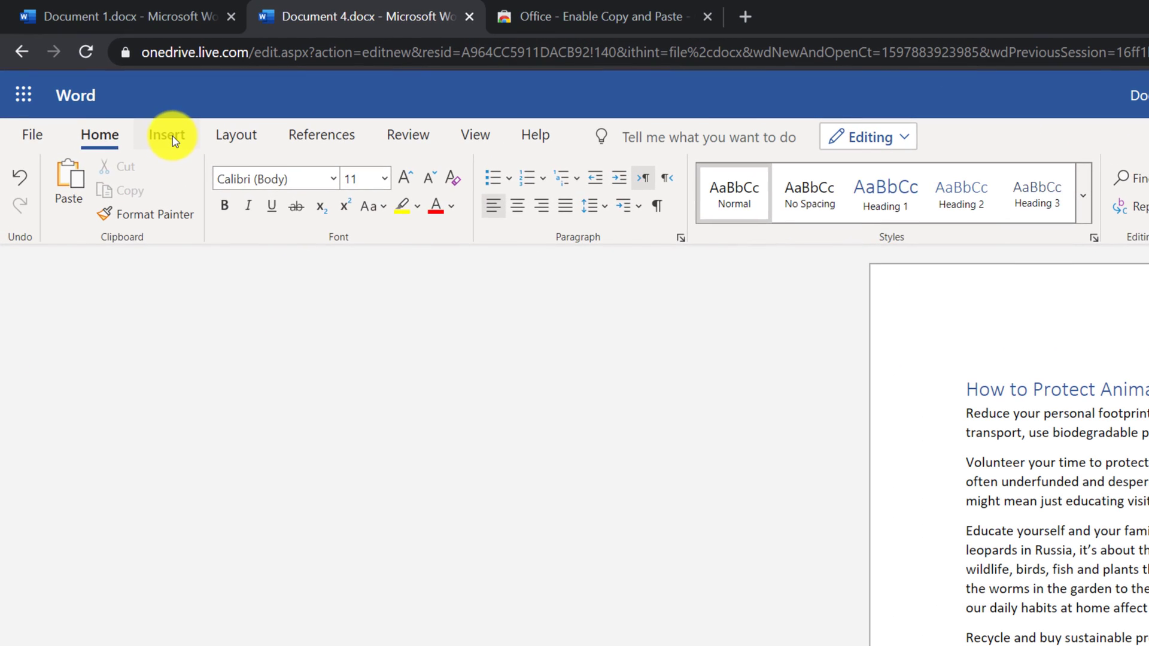
- Insert a 6x6 table at the document end and paste the employees' Monday–Friday pay amounts into it
{"action": "left_click", "coordinate": [173, 136]}
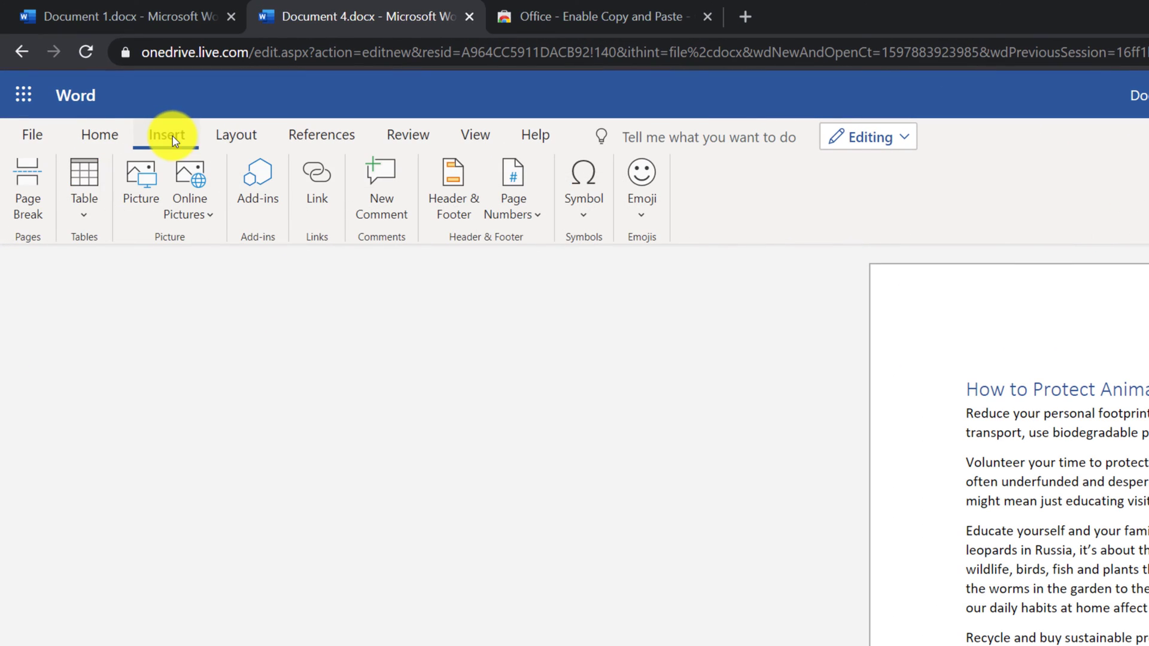
{"action": "left_click", "coordinate": [90, 208]}
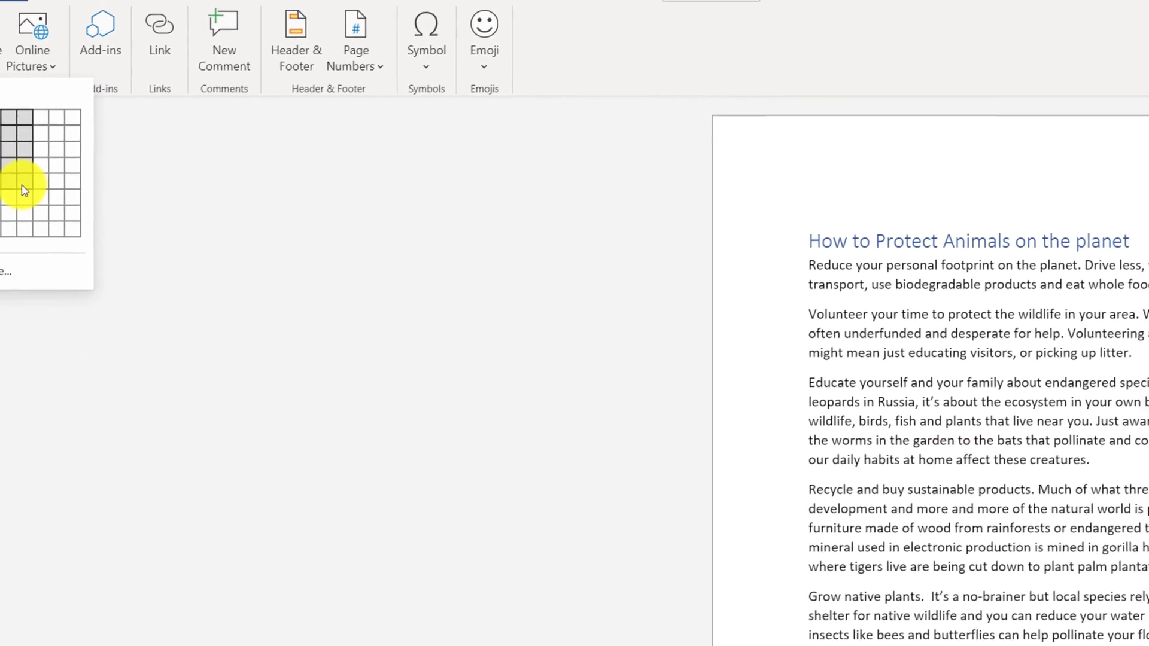
{"action": "left_click", "coordinate": [173, 333]}
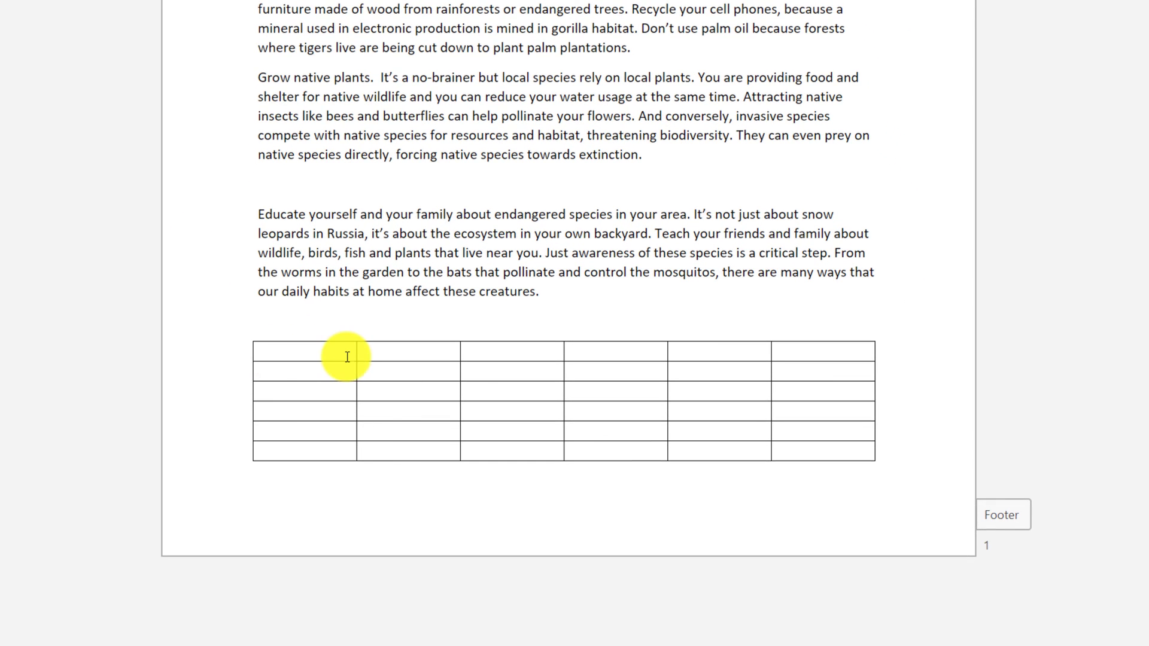
{"action": "type", "text": "Employee Name\tMonday\tTuesday\tWednesday\tThursday\tFriday Emma\t$159.00\t$146.30\t$146.30\t$134.20\t$146.30 Olivia\t$134.20\t$159.00\t$173.21\t$159.00\t$159.00 Sophia\t$173.21\t$134.20\t$159.00\t$146.30\t$173.21 Amelia\t$146.30\t$173.21\t$134.20\t$173.21\t$134.20 Isabella\t$185.21\t$159.00\t$146.30\t$159.00\t$134.20"}
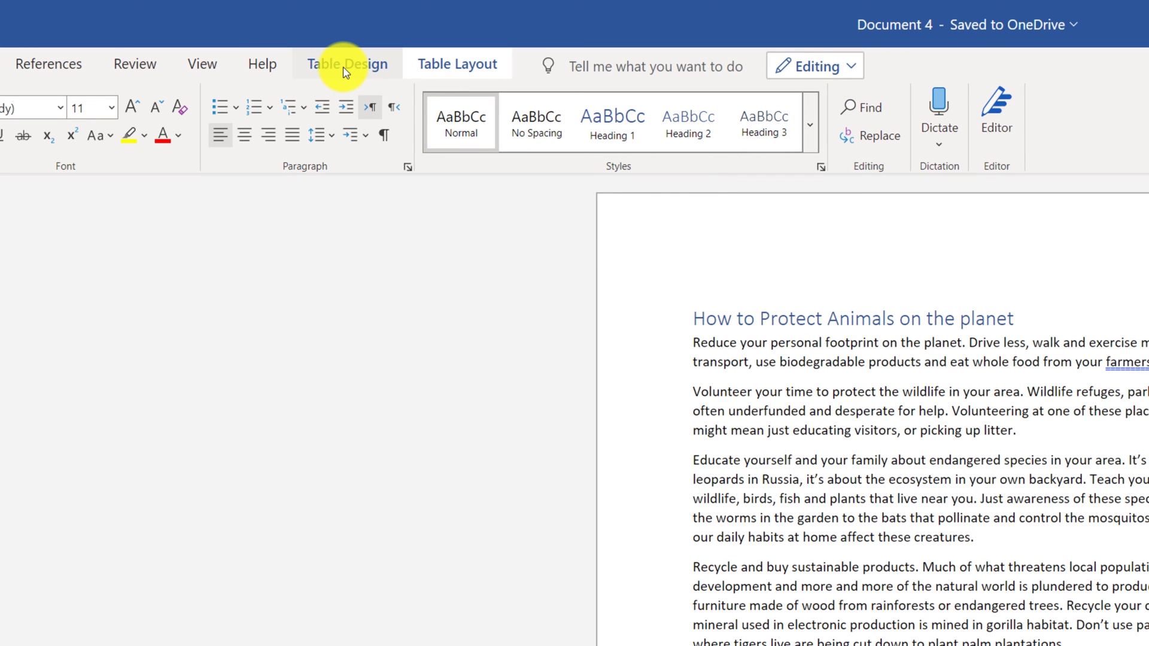
{"action": "left_click", "coordinate": [344, 70]}
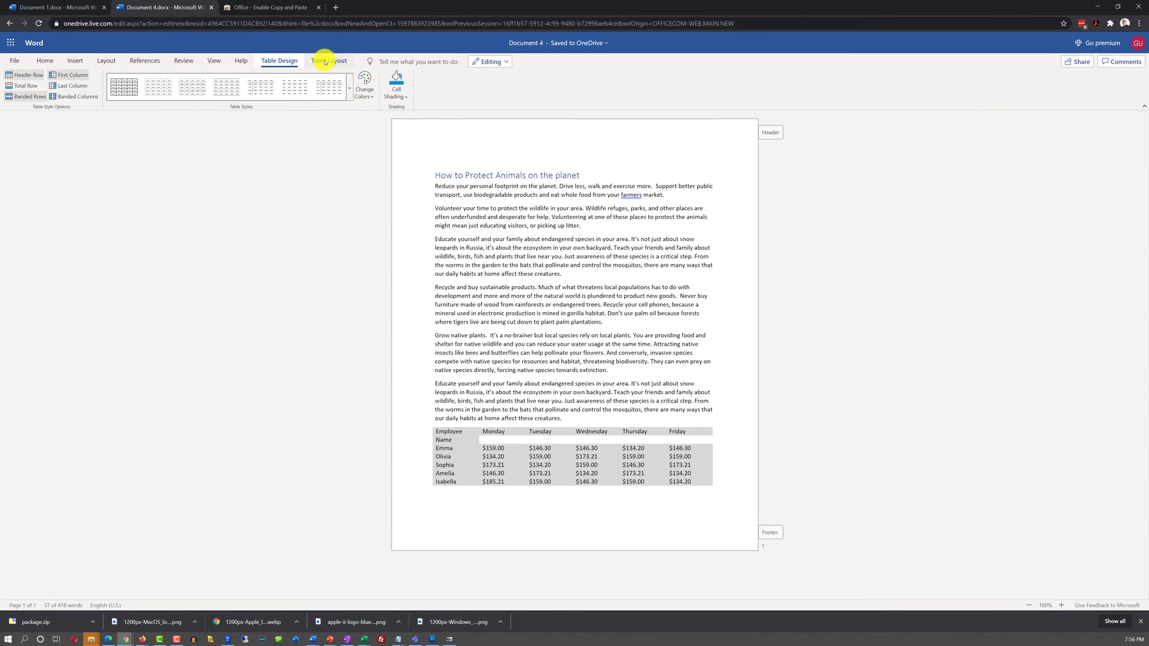
- Try several Grid Table styles on the pay table, settling on a grey banded style with bold header
{"action": "left_click", "coordinate": [325, 61]}
{"action": "left_click", "coordinate": [278, 61]}
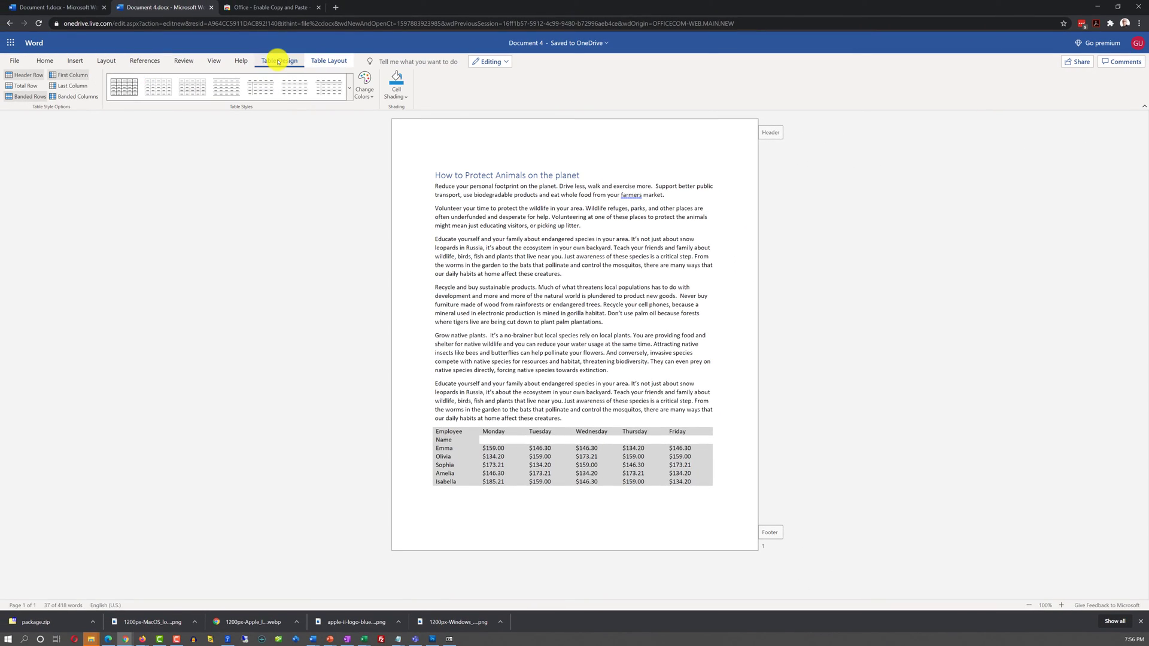
{"action": "left_click", "coordinate": [350, 90]}
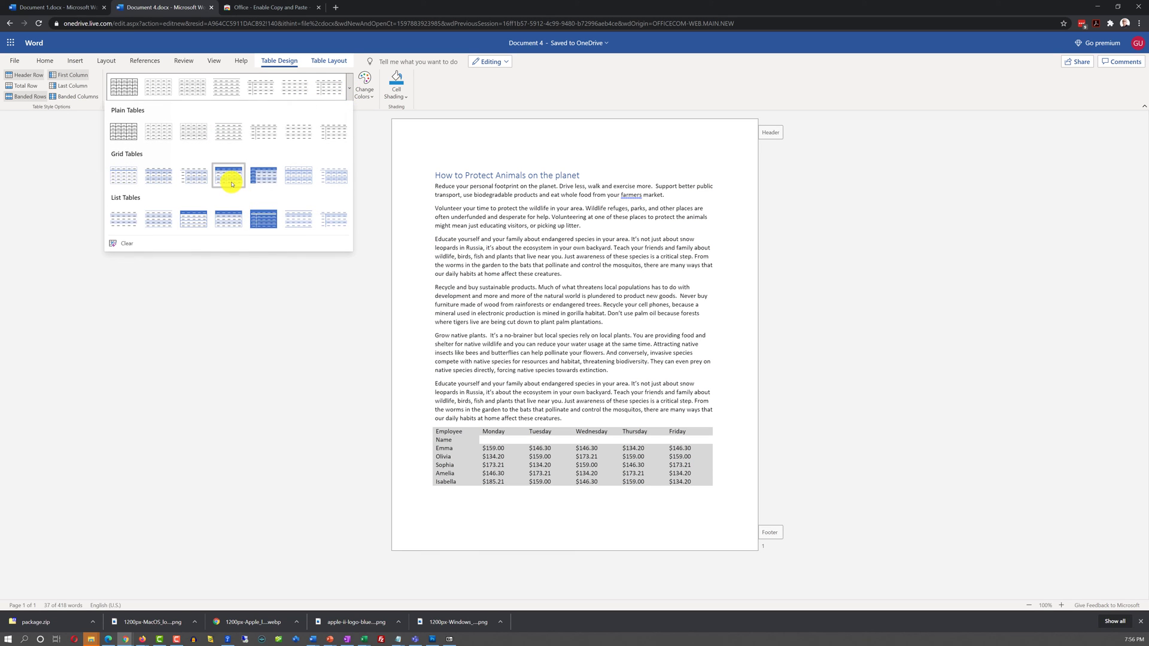
{"action": "left_click", "coordinate": [232, 183]}
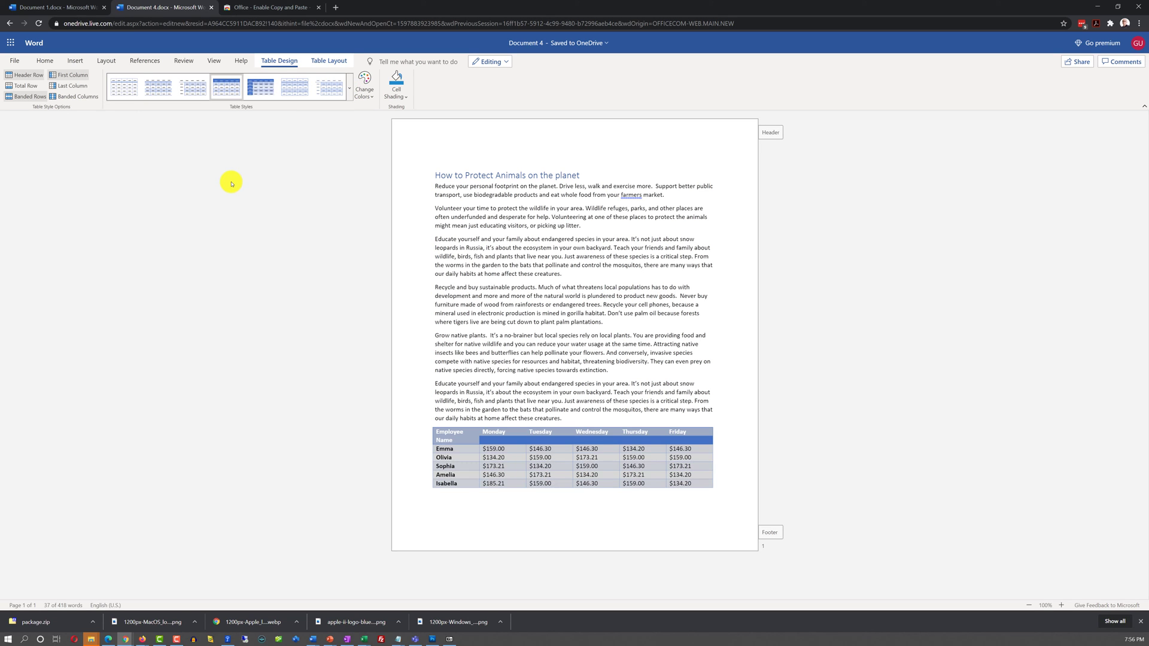
{"action": "left_click", "coordinate": [302, 89]}
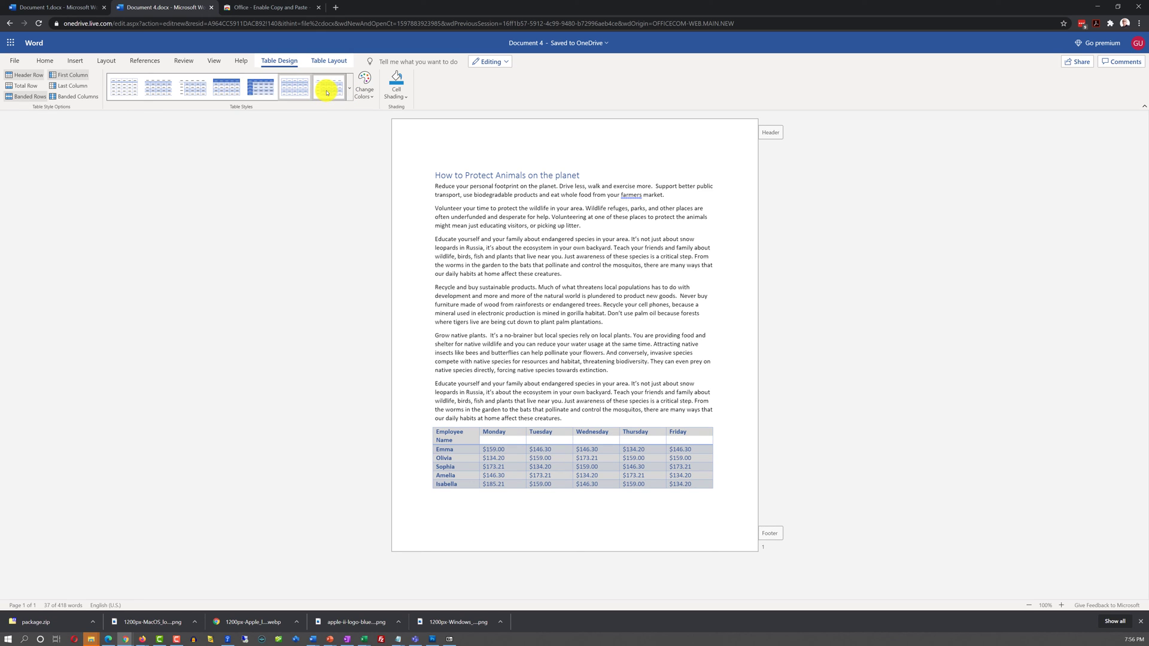
{"action": "left_click", "coordinate": [328, 94]}
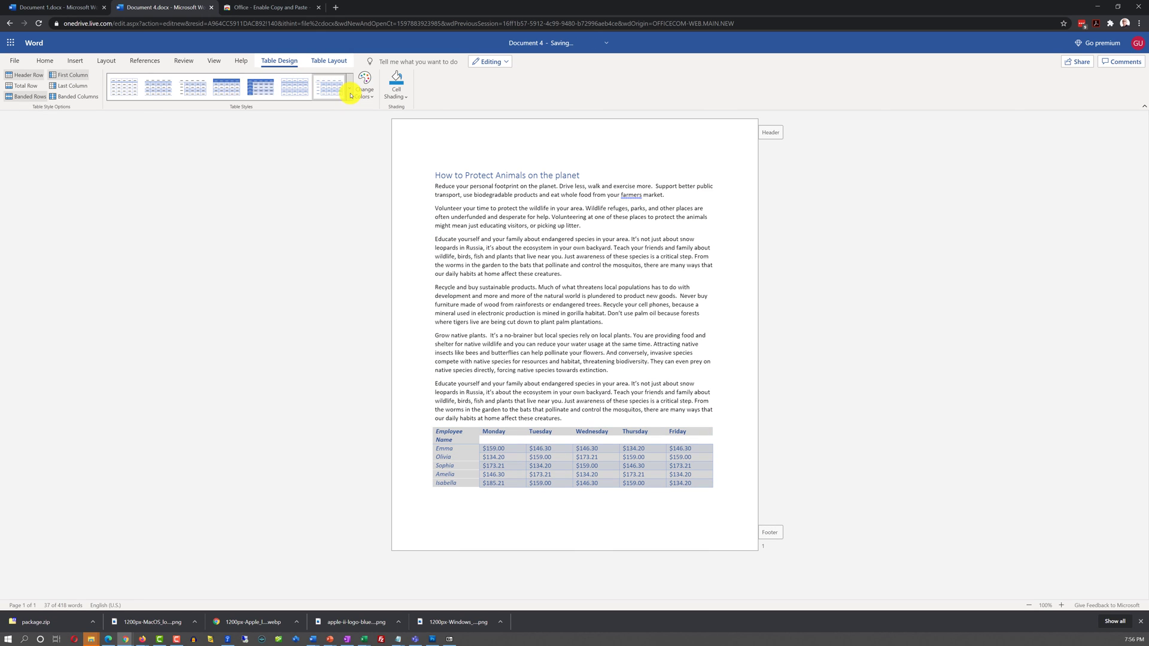
{"action": "left_click", "coordinate": [351, 94]}
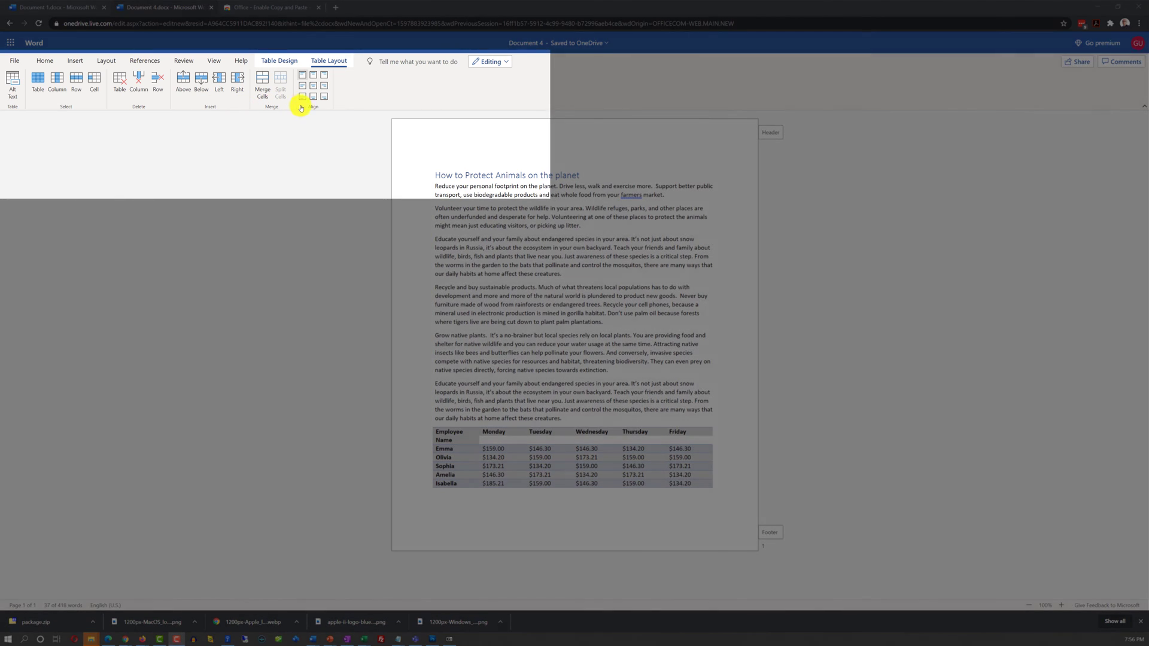
- Start a new empty paragraph after 'creatures.' at the end of the third paragraph
{"action": "left_click", "coordinate": [45, 60]}
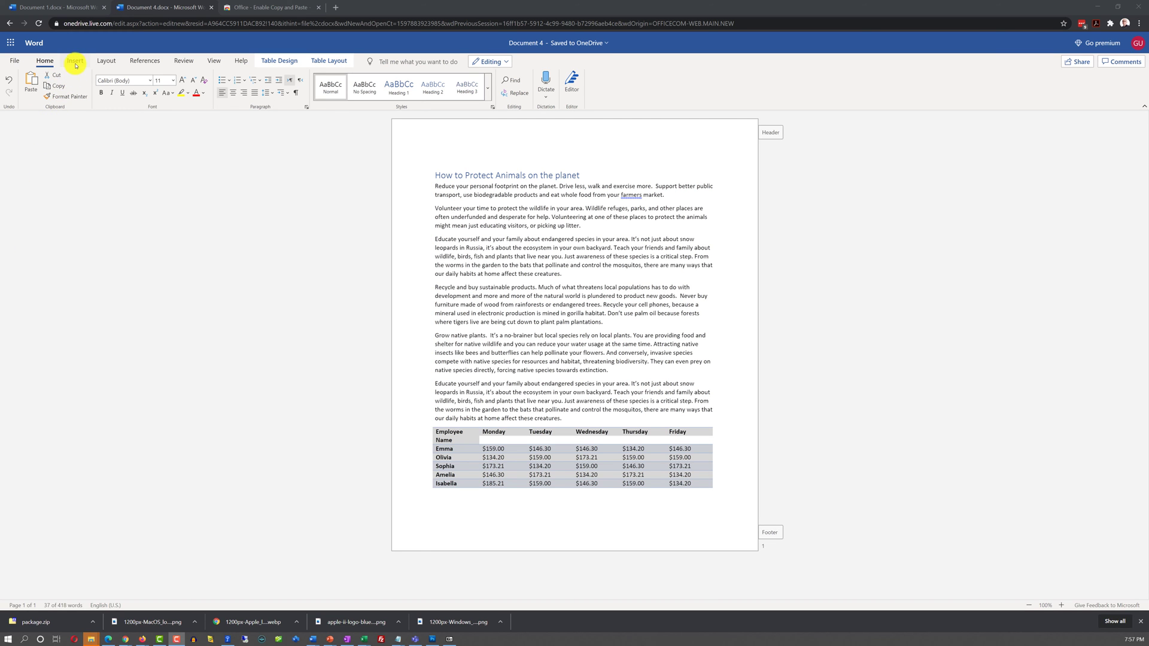
{"action": "key", "text": "Escape"}
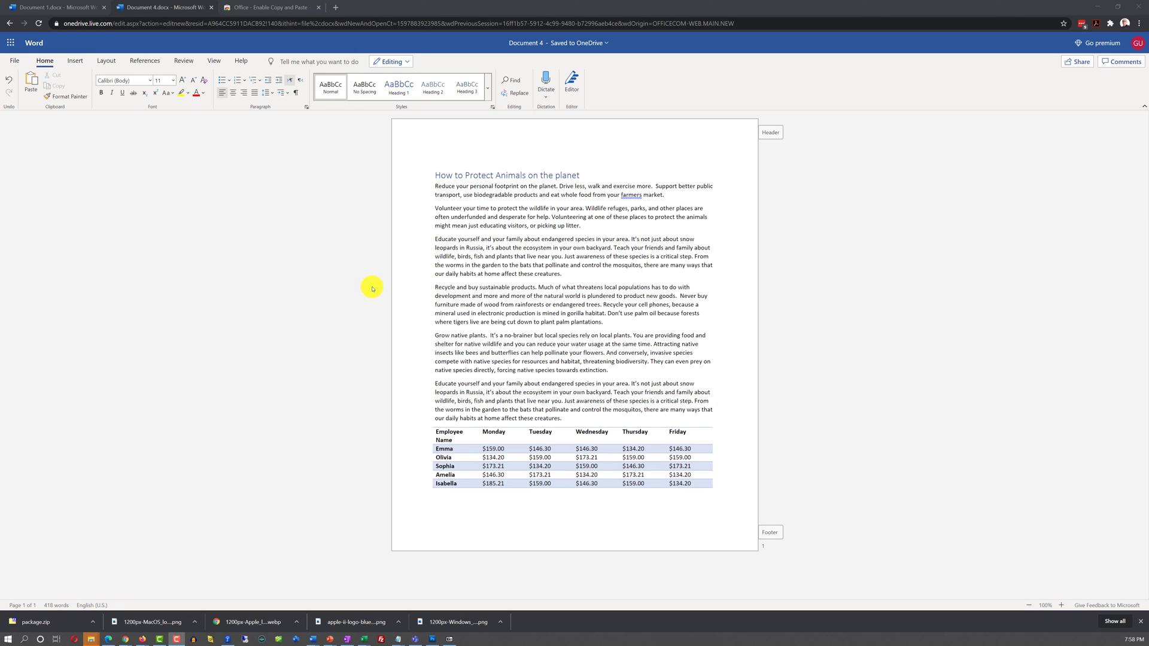
{"action": "left_click", "coordinate": [566, 275]}
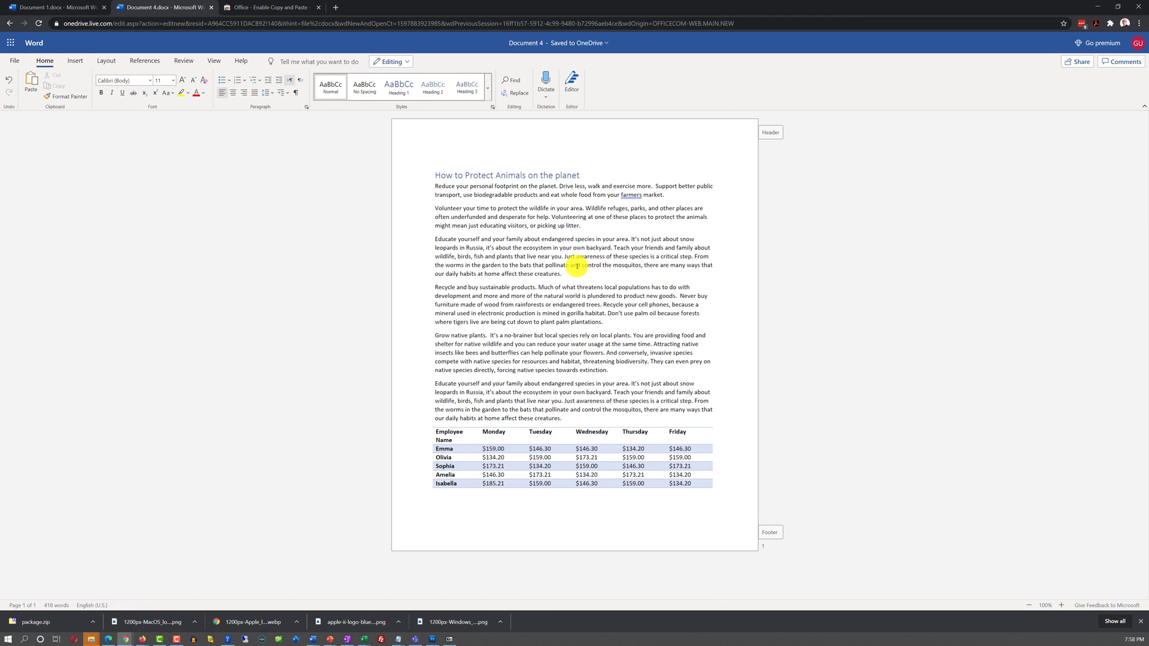
{"action": "key", "text": "Return"}
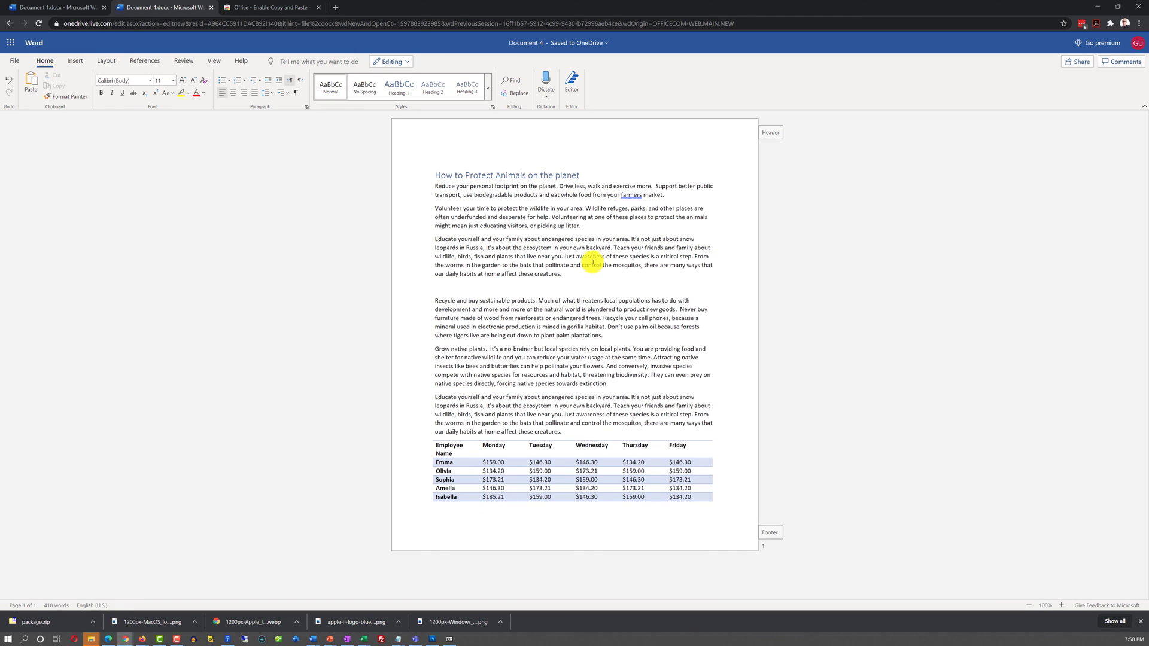
- Insert the first cartoon airplane from a Bing online picture search for 'Airplane'
{"action": "left_click", "coordinate": [76, 61]}
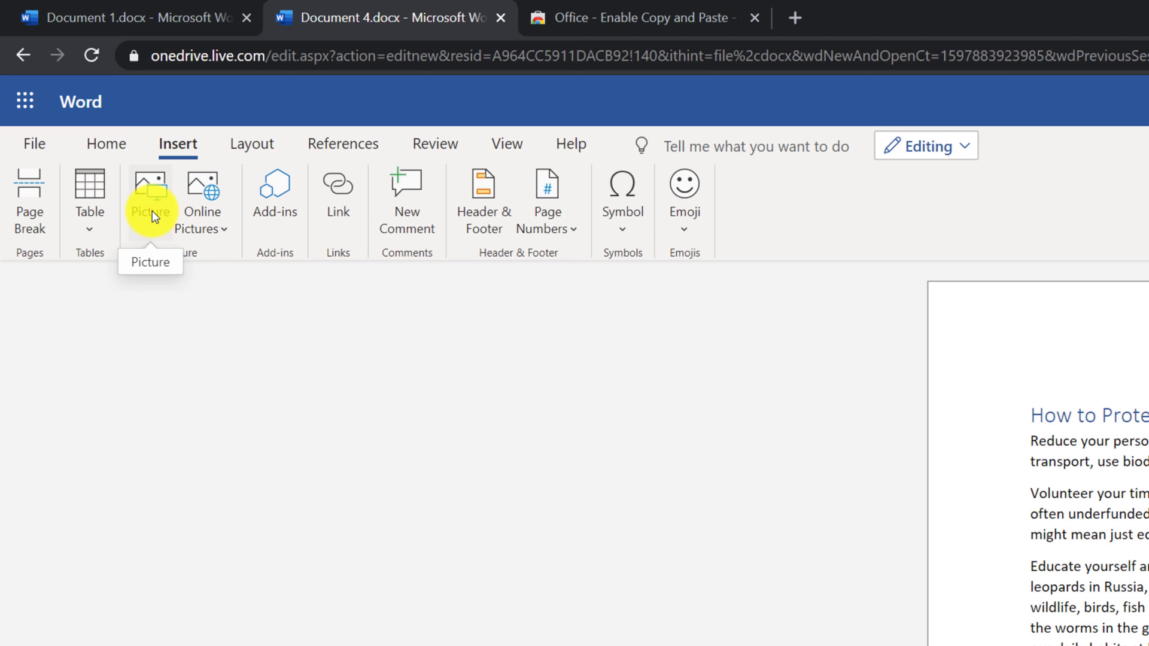
{"action": "left_click", "coordinate": [217, 231]}
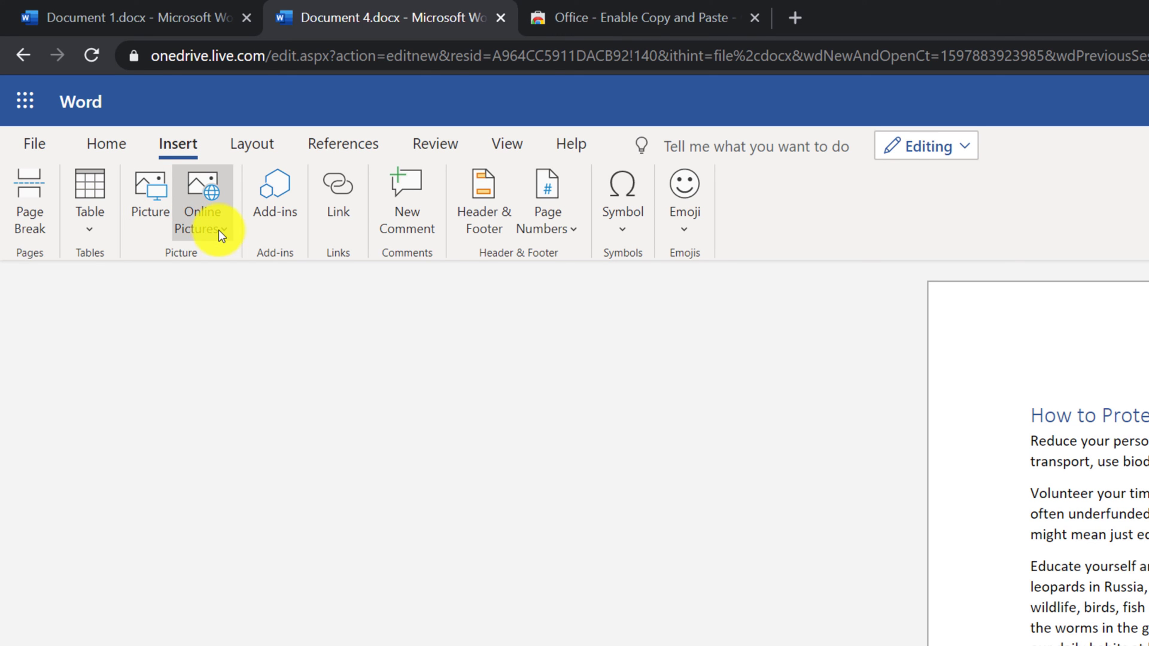
{"action": "left_click", "coordinate": [225, 287]}
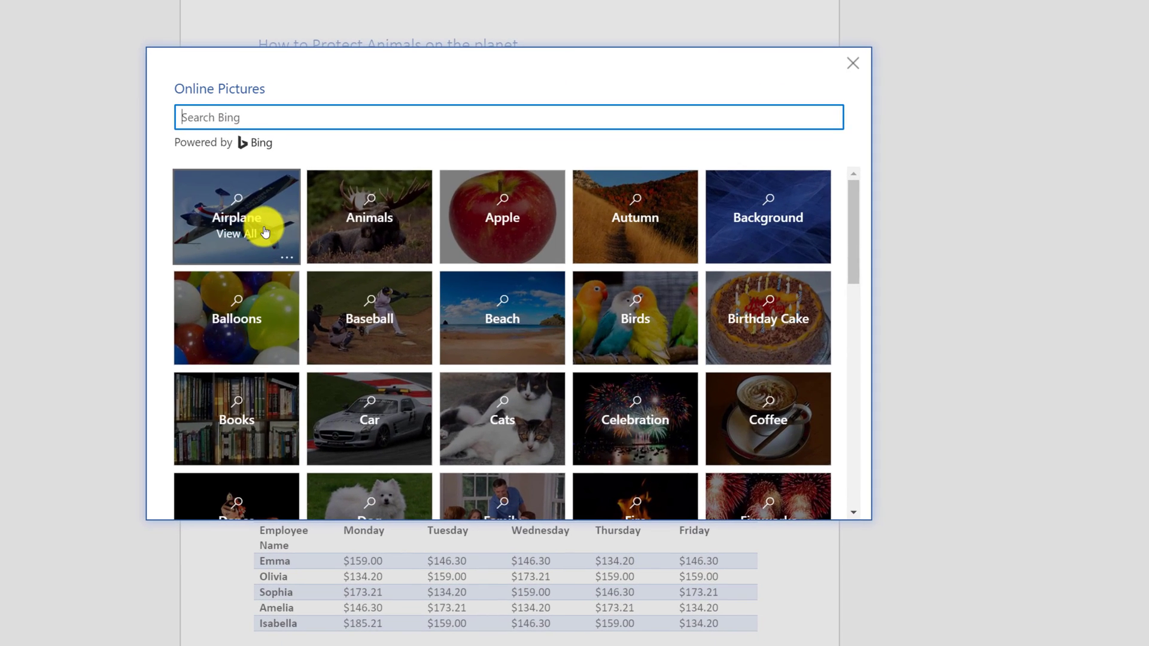
{"action": "left_click", "coordinate": [274, 240]}
{"action": "left_click", "coordinate": [339, 269]}
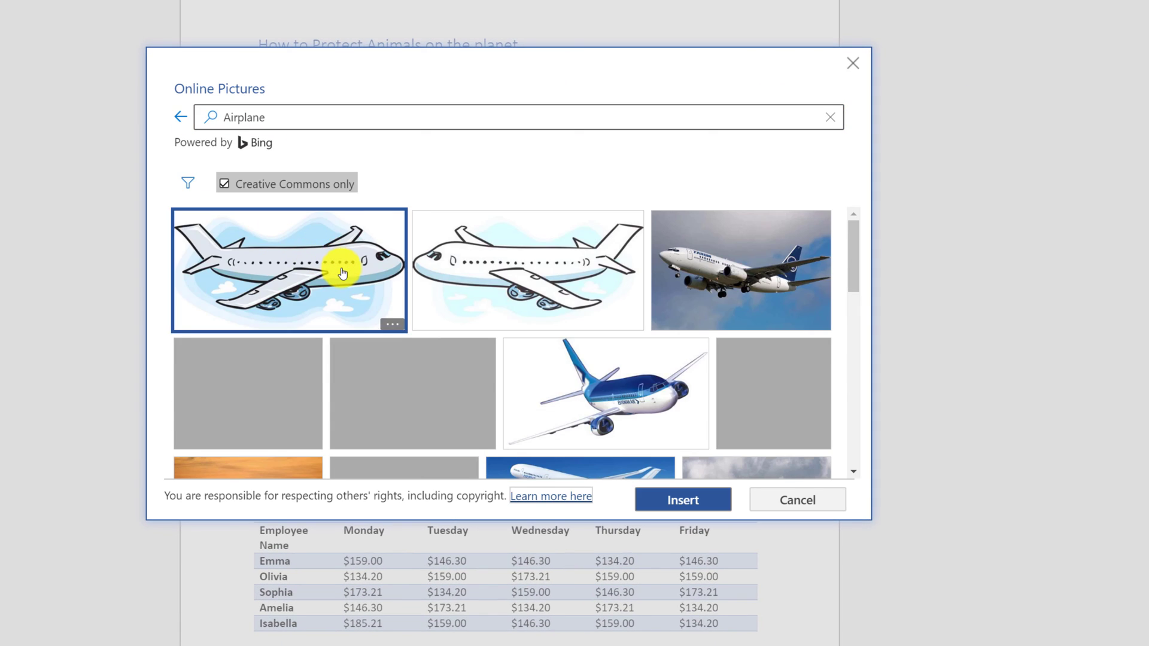
{"action": "left_click", "coordinate": [678, 499]}
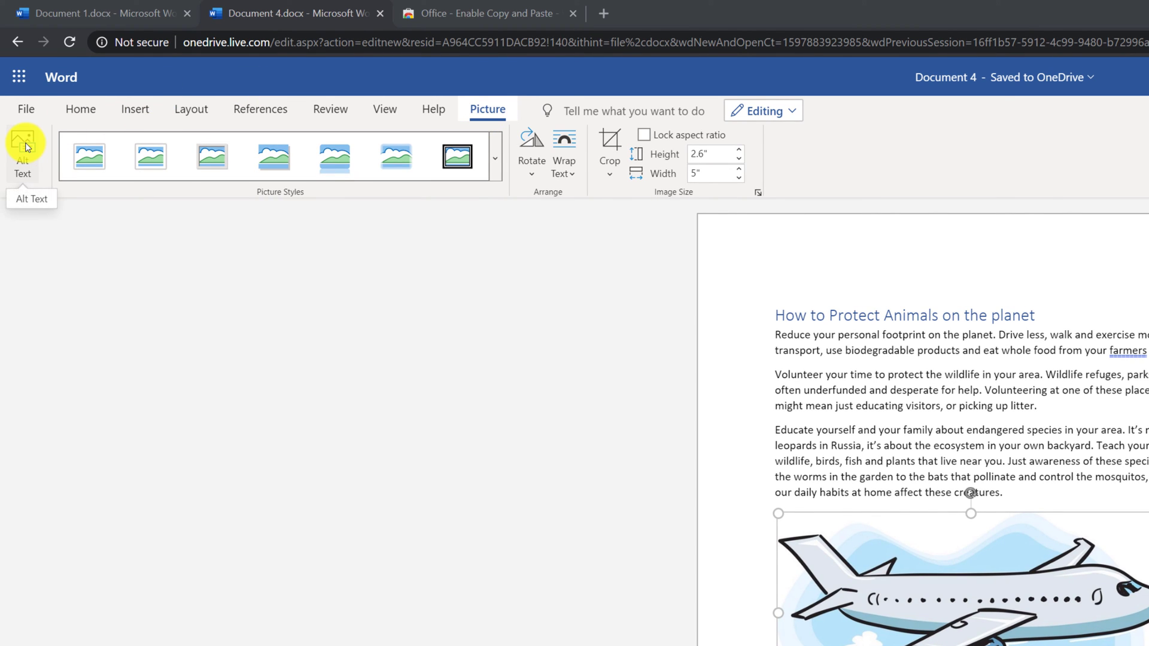
{"action": "left_click", "coordinate": [495, 160]}
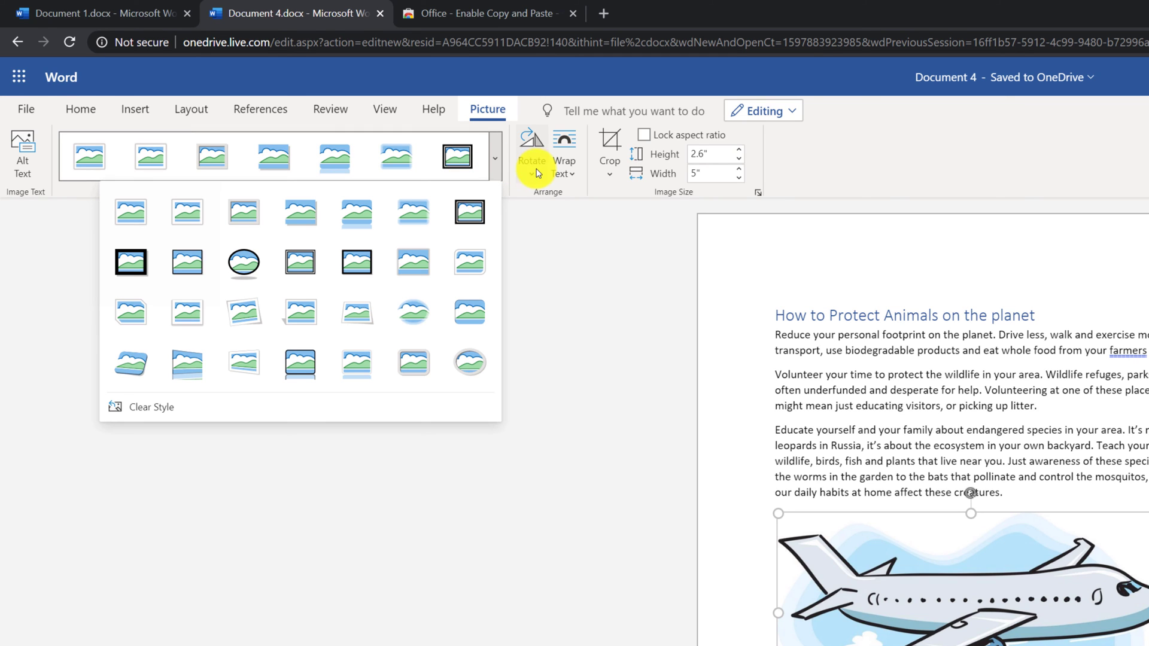
{"action": "left_click", "coordinate": [676, 136]}
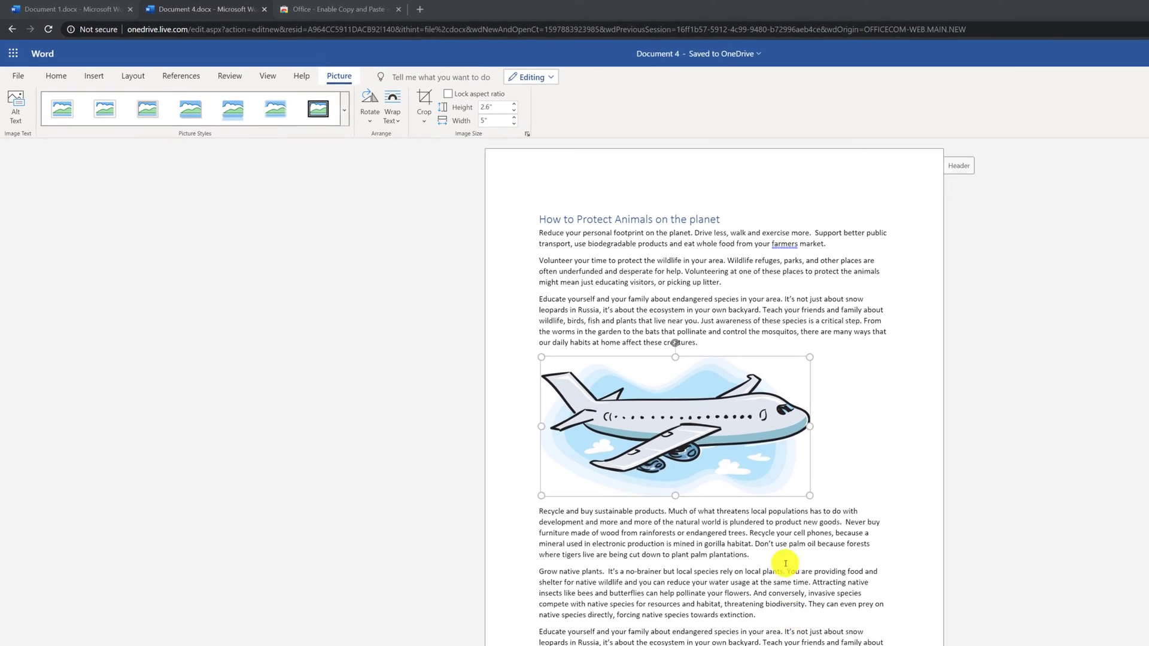
{"action": "scroll", "coordinate": [631, 446], "scroll_direction": "down", "scroll_amount": 3}
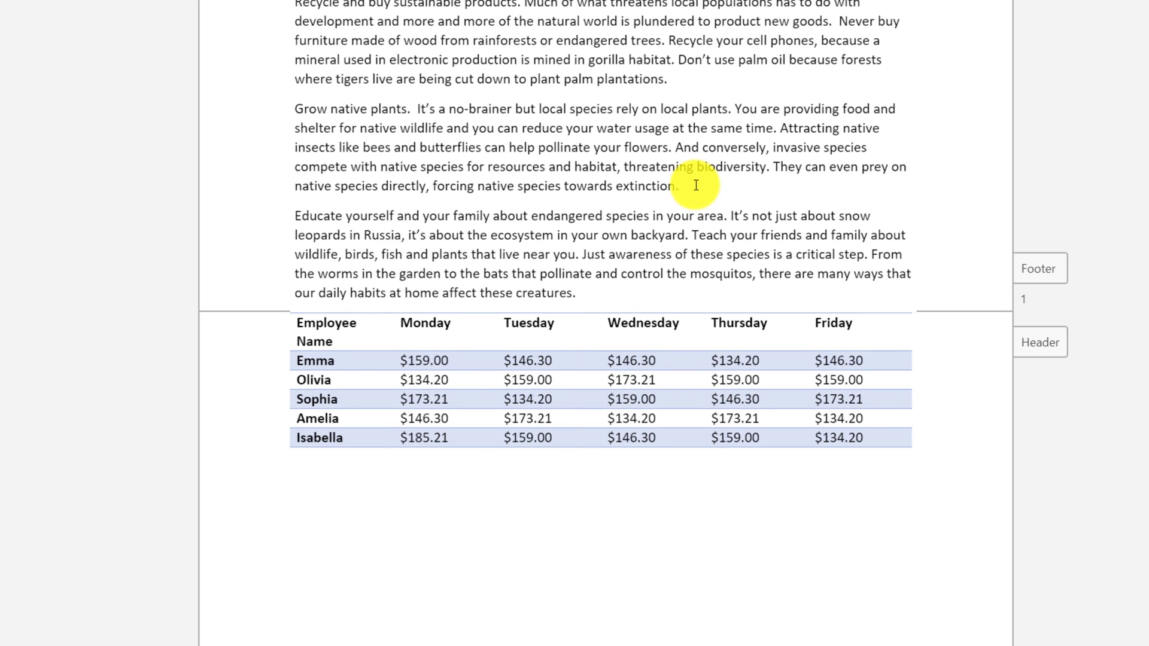
- Insert a page break after 'extinction.' so the next paragraph and table start a new page
{"action": "left_click", "coordinate": [696, 186]}
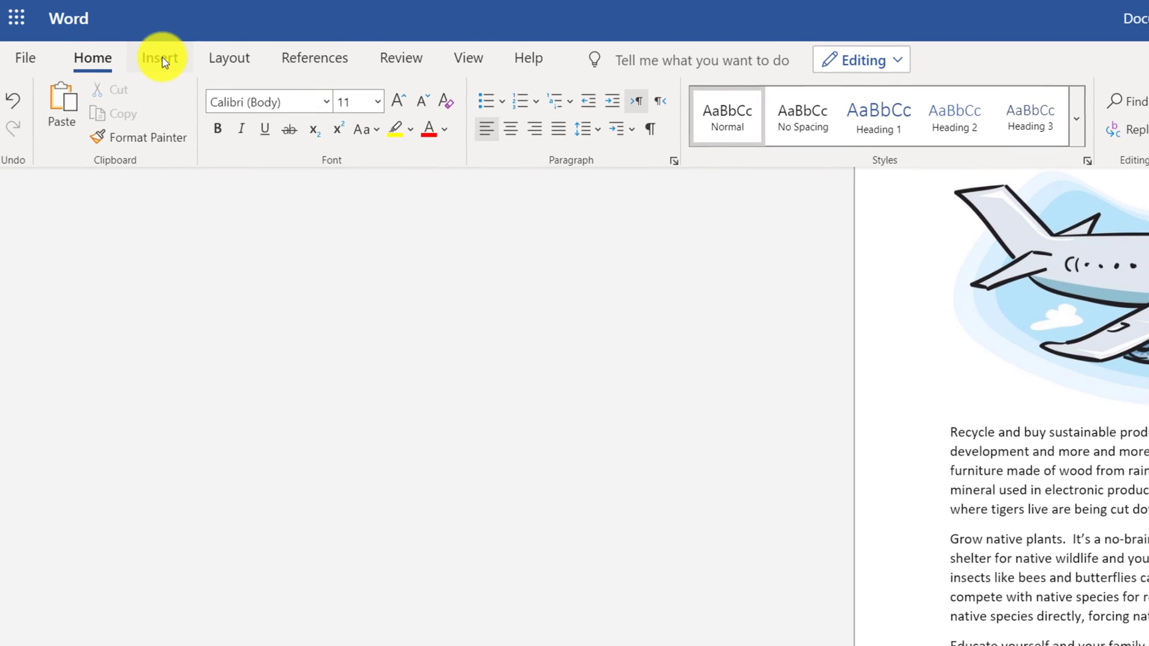
{"action": "left_click", "coordinate": [55, 0]}
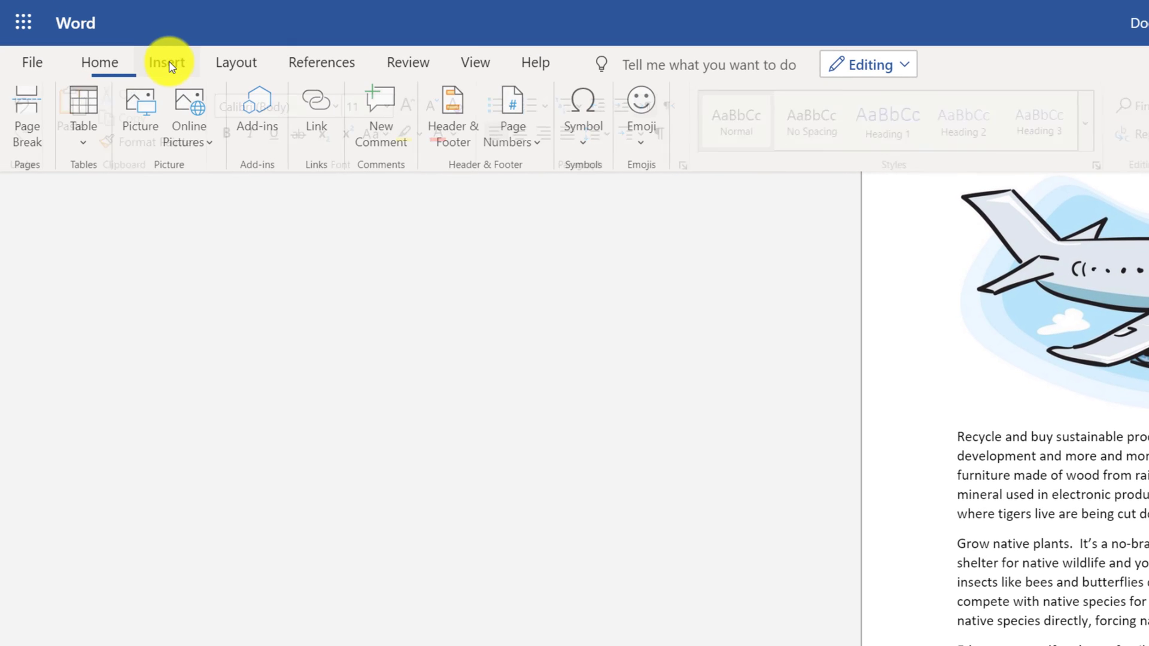
{"action": "left_click", "coordinate": [28, 122]}
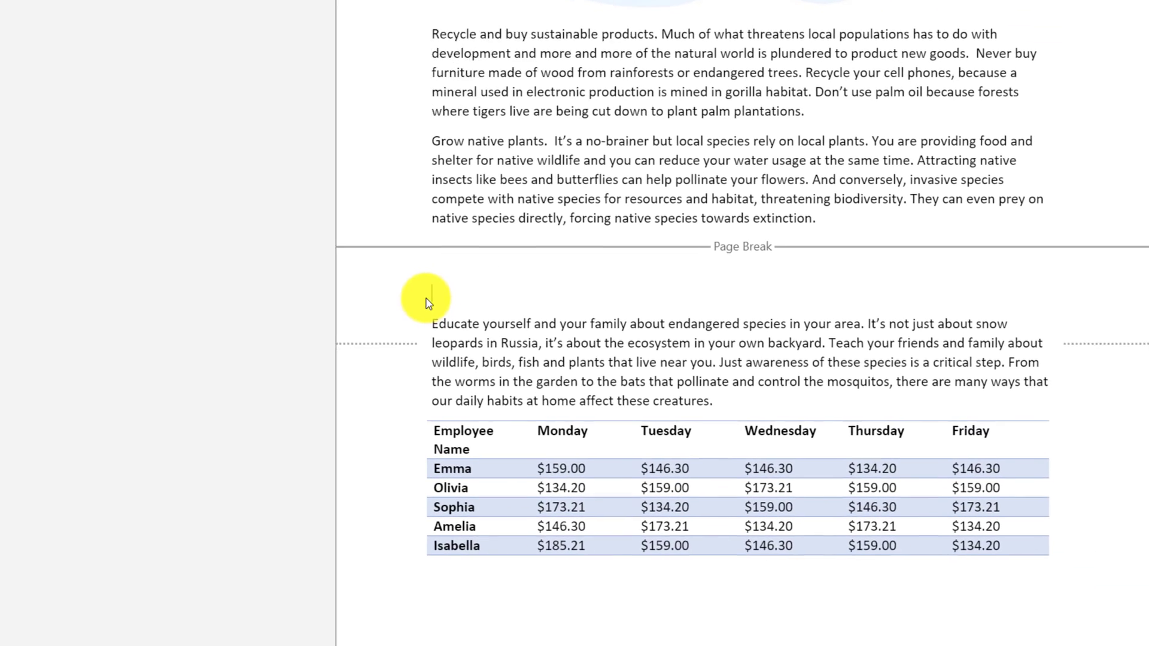
{"action": "scroll", "coordinate": [661, 323], "scroll_direction": "up", "scroll_amount": 4}
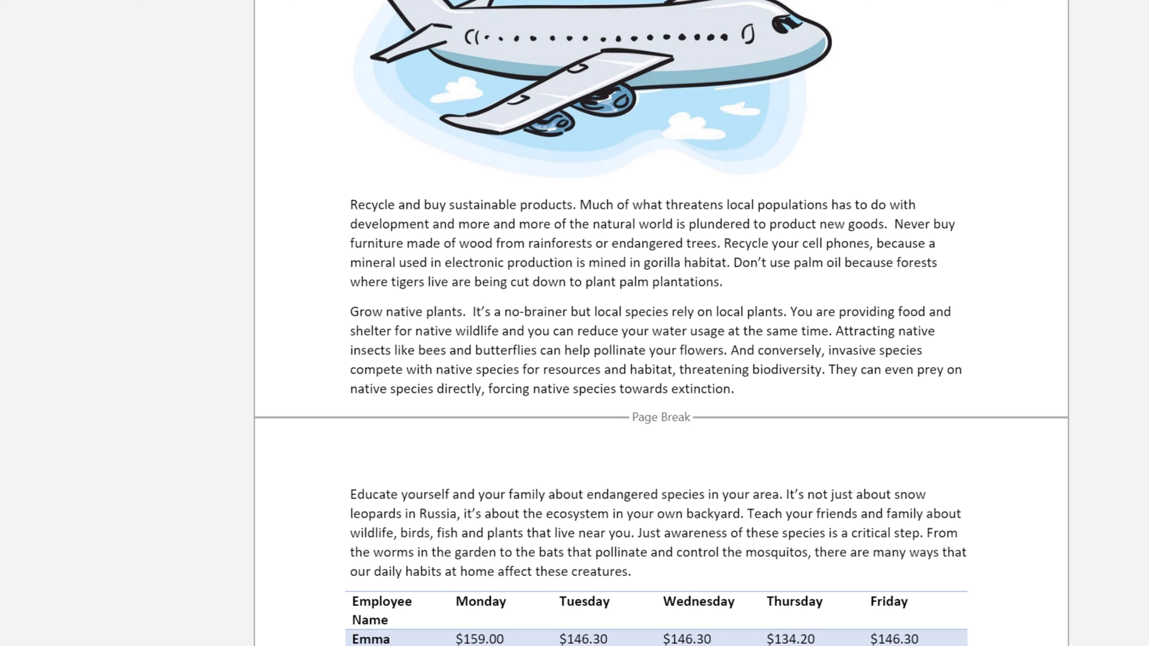
- Replace the file name Document 4 with 'How to protect Animals on the planet' and confirm it
{"action": "scroll", "coordinate": [662, 323], "scroll_direction": "up", "scroll_amount": 8}
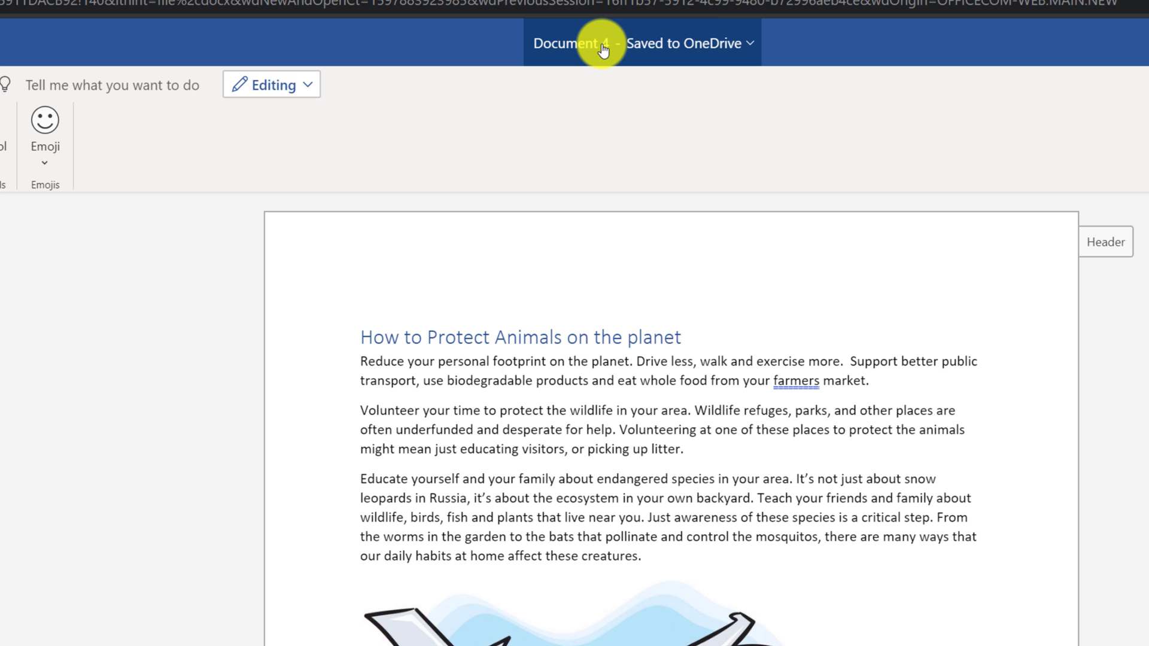
{"action": "left_click", "coordinate": [603, 51]}
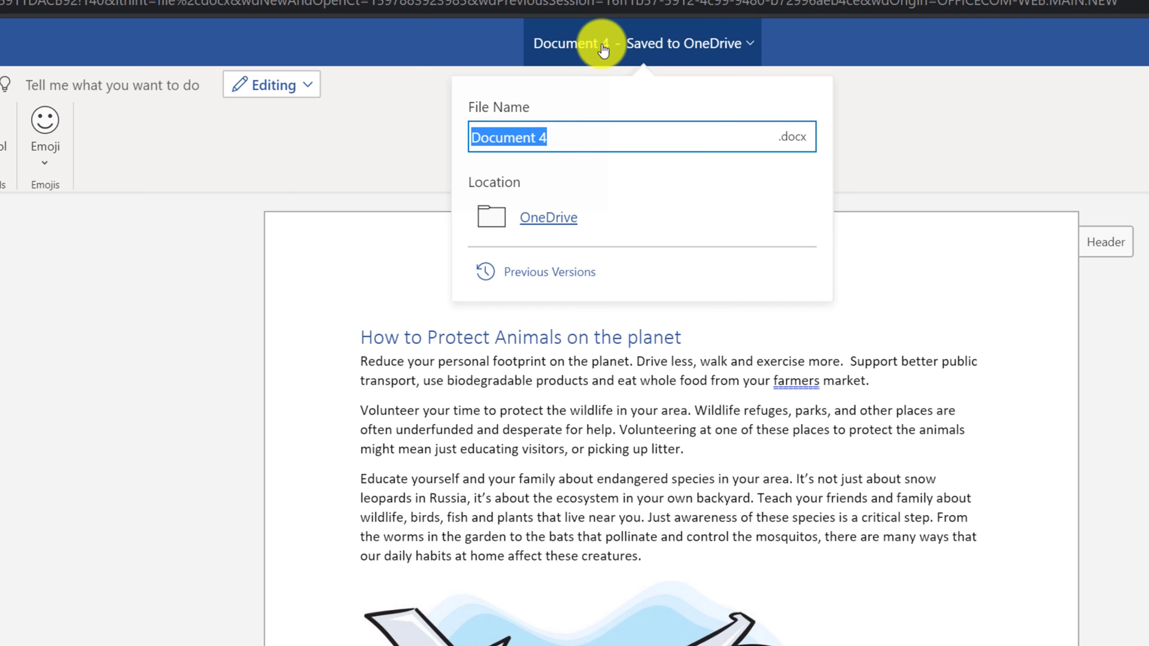
{"action": "type", "text": "How to protect Animals on the planet"}
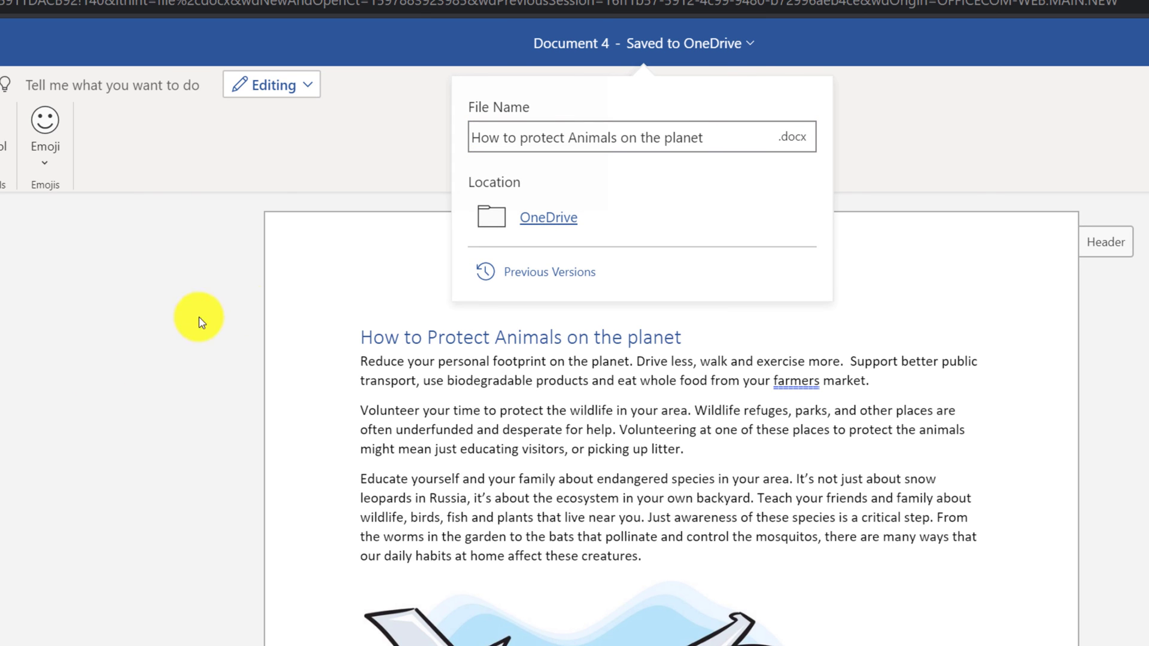
{"action": "left_click", "coordinate": [718, 133]}
{"action": "left_click", "coordinate": [735, 133]}
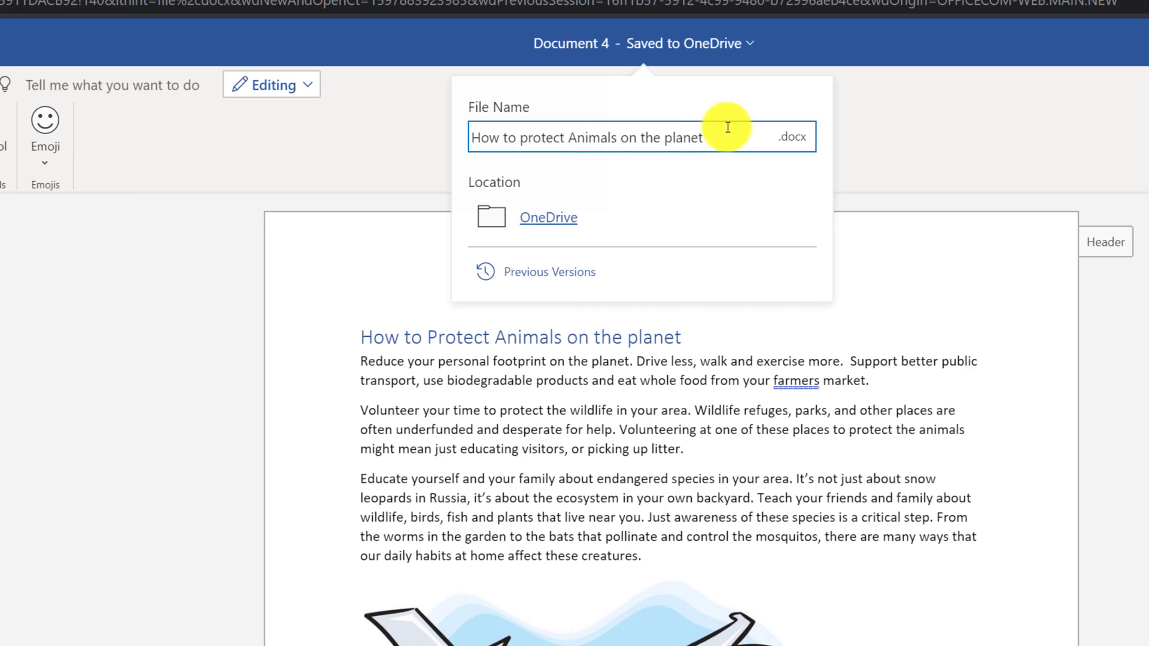
{"action": "key", "text": "Return"}
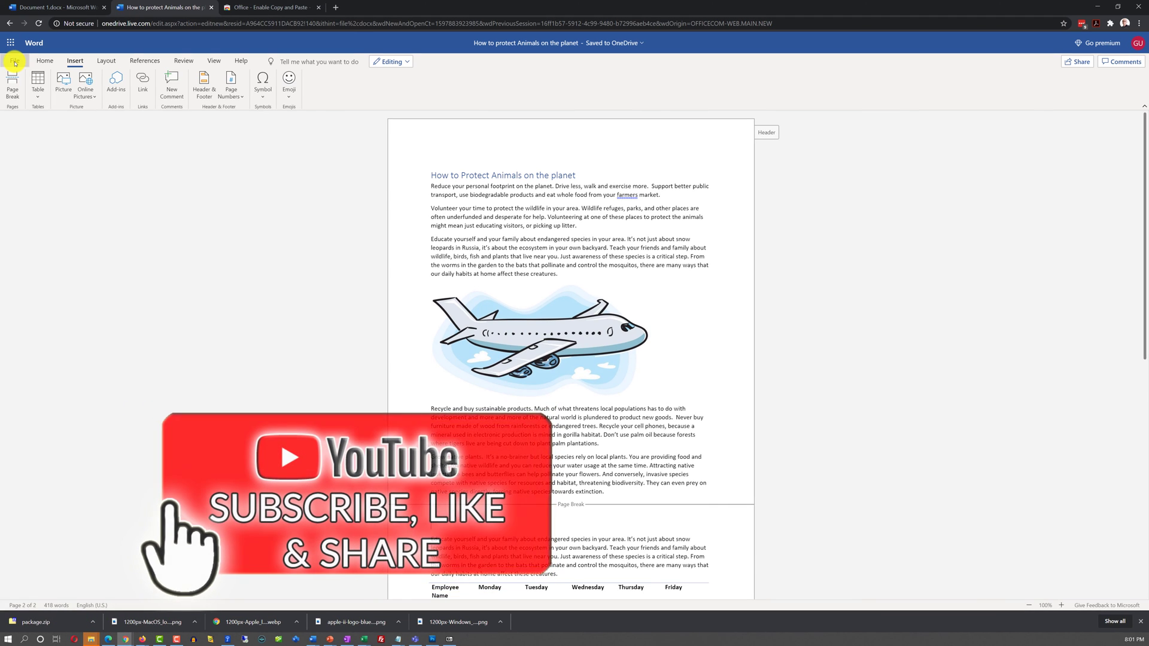
- Go to File > Save as and download a copy of the document as ODT
{"action": "left_click", "coordinate": [14, 63]}
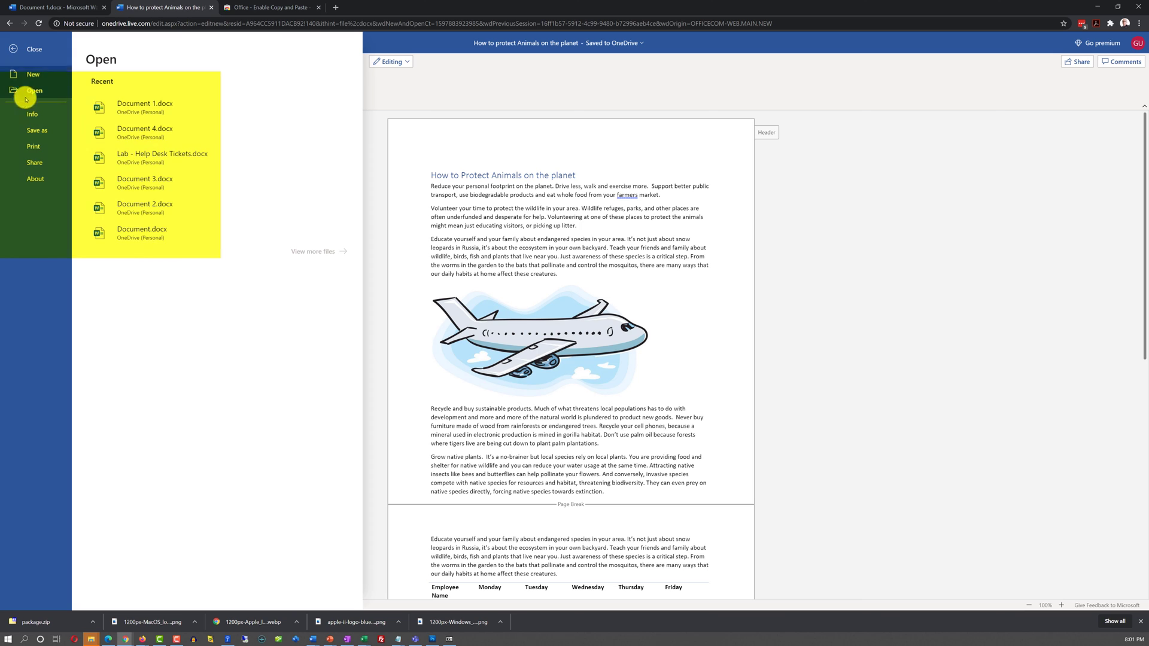
{"action": "left_click", "coordinate": [36, 131]}
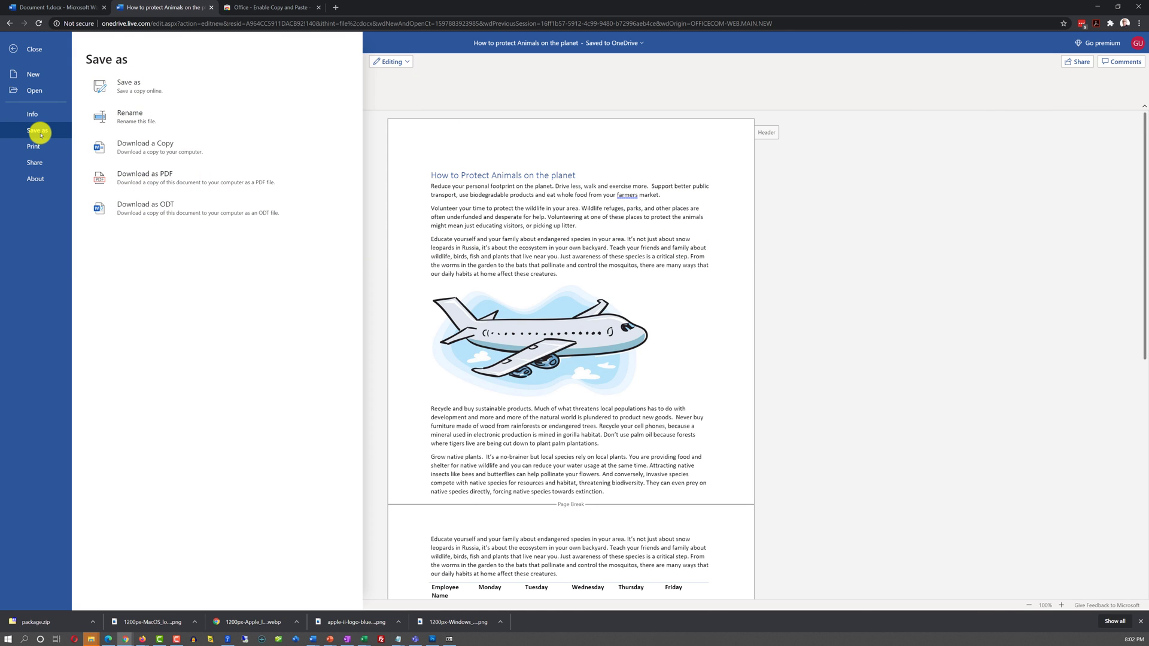
{"action": "left_click", "coordinate": [152, 214]}
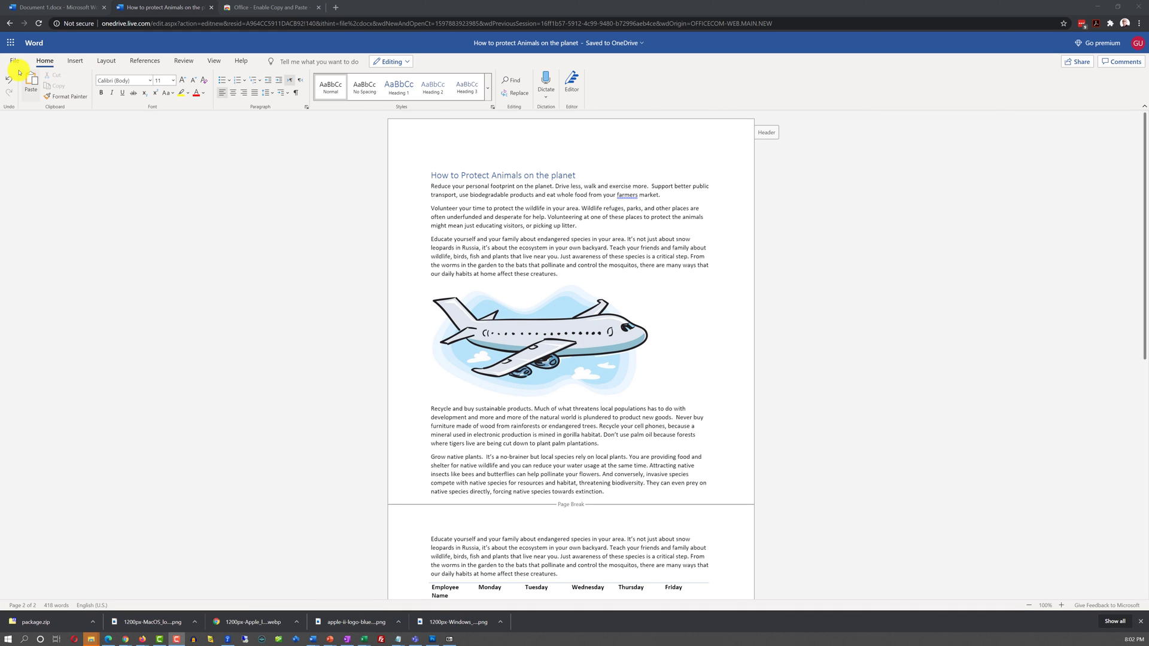
- Browse the File menu's Print and Share pages, then return to the Save as page
{"action": "left_click", "coordinate": [17, 61]}
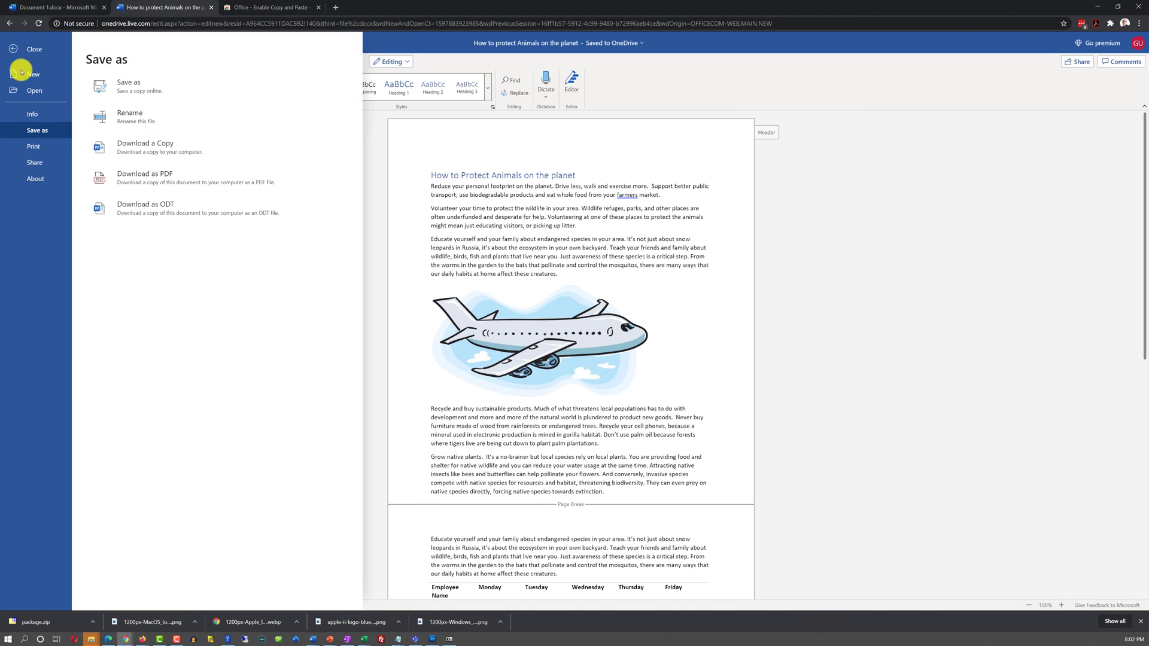
{"action": "left_click", "coordinate": [37, 149]}
{"action": "left_click", "coordinate": [111, 154]}
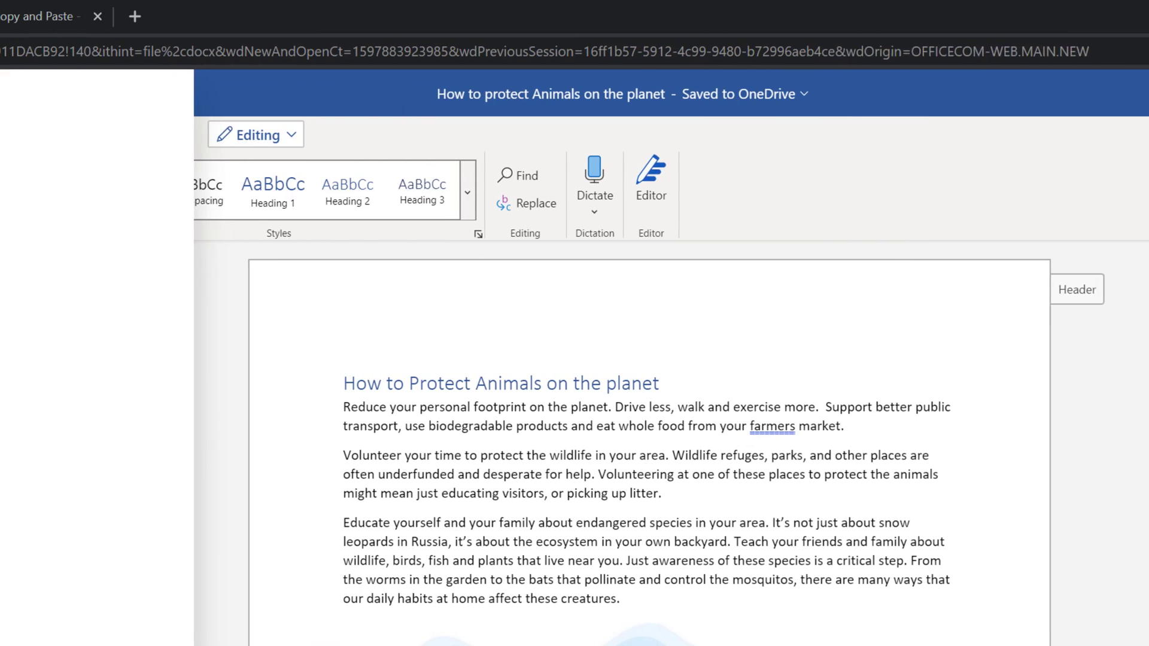
{"action": "left_click", "coordinate": [18, 134]}
{"action": "left_click", "coordinate": [84, 357]}
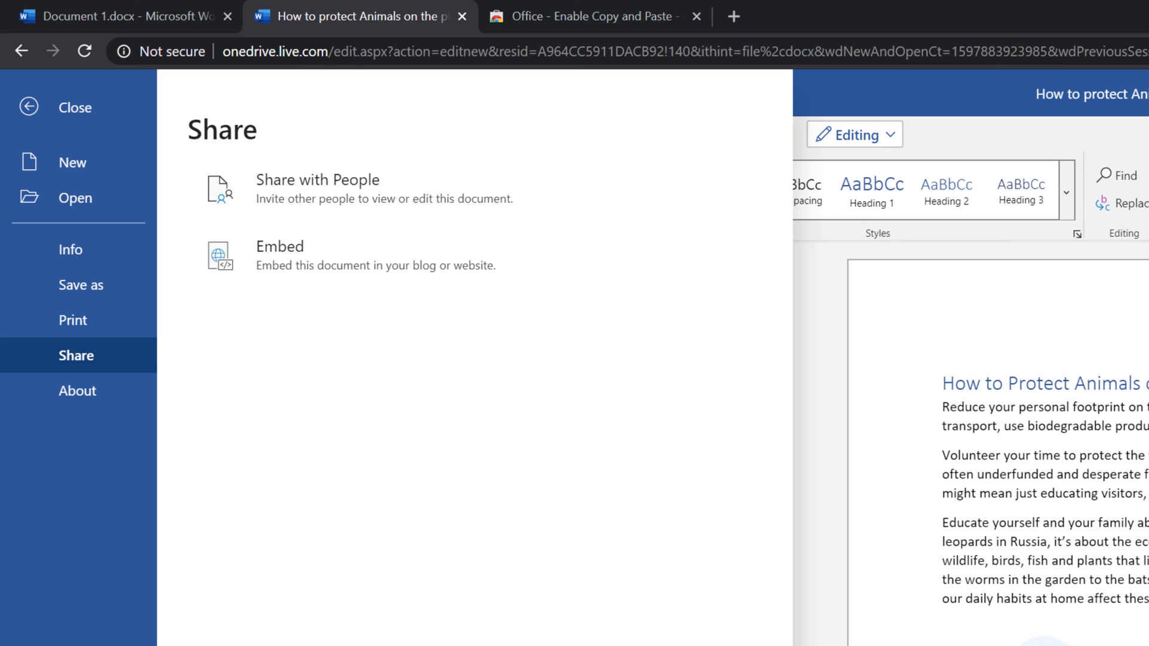
{"action": "left_click", "coordinate": [81, 285]}
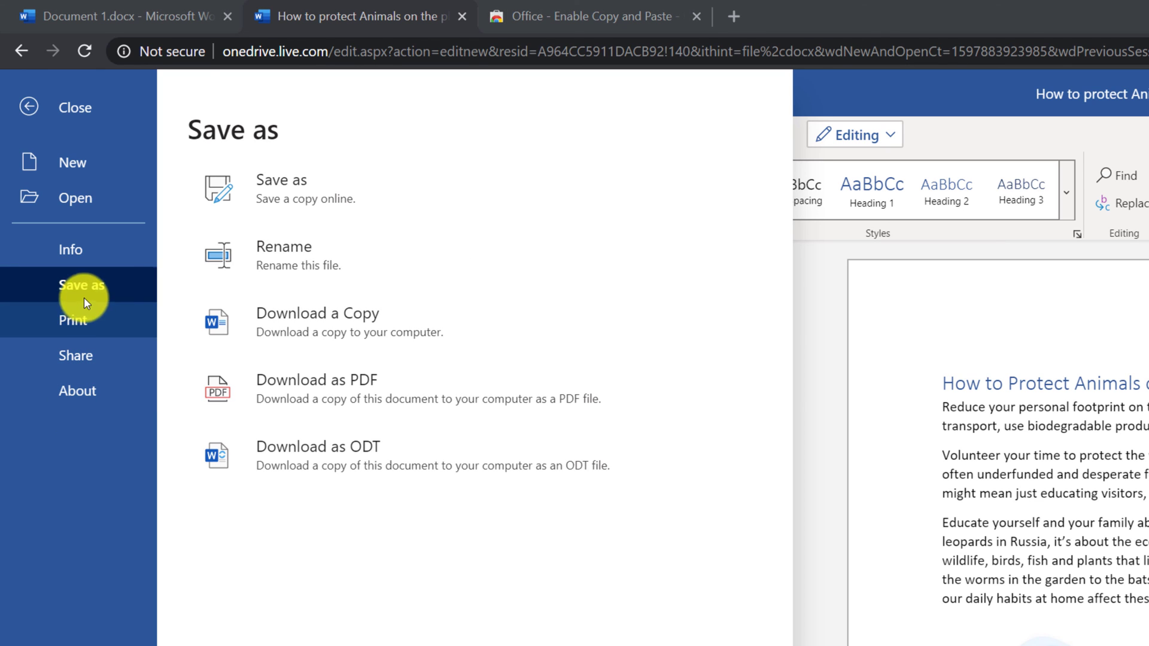